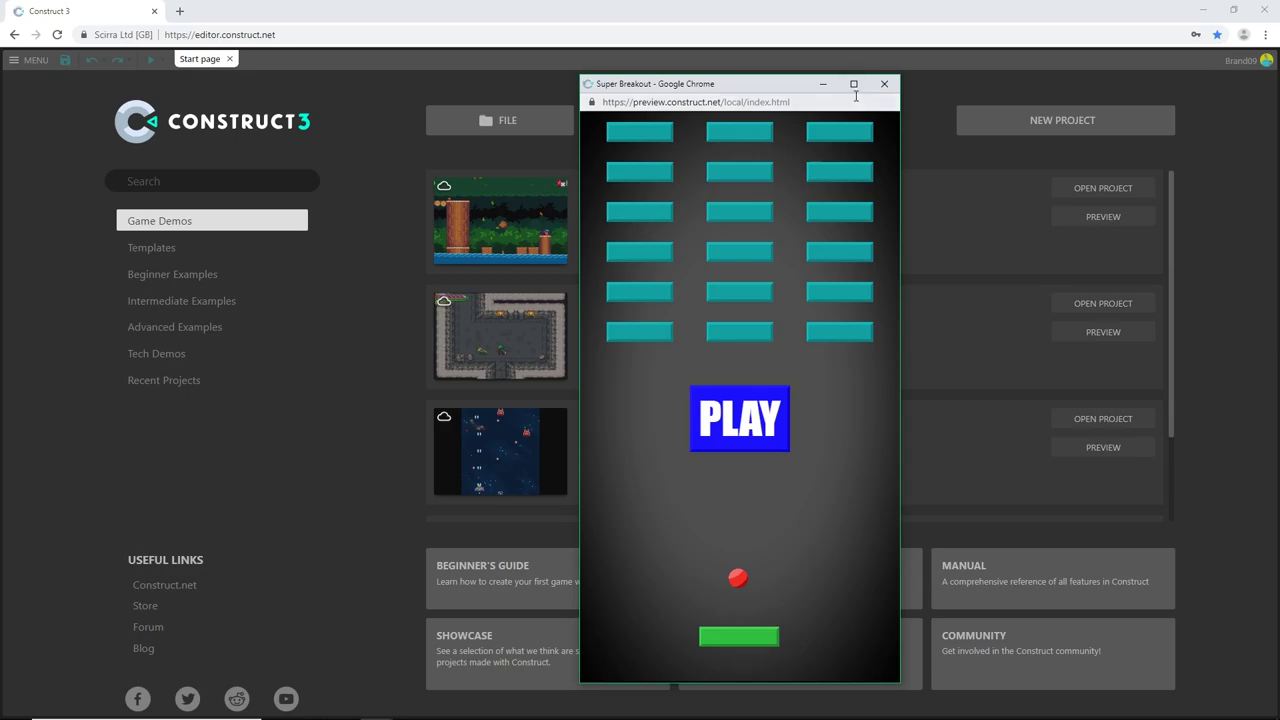
Play a round of the Super Breakout demo, steering the paddle under the ball.
key(space)
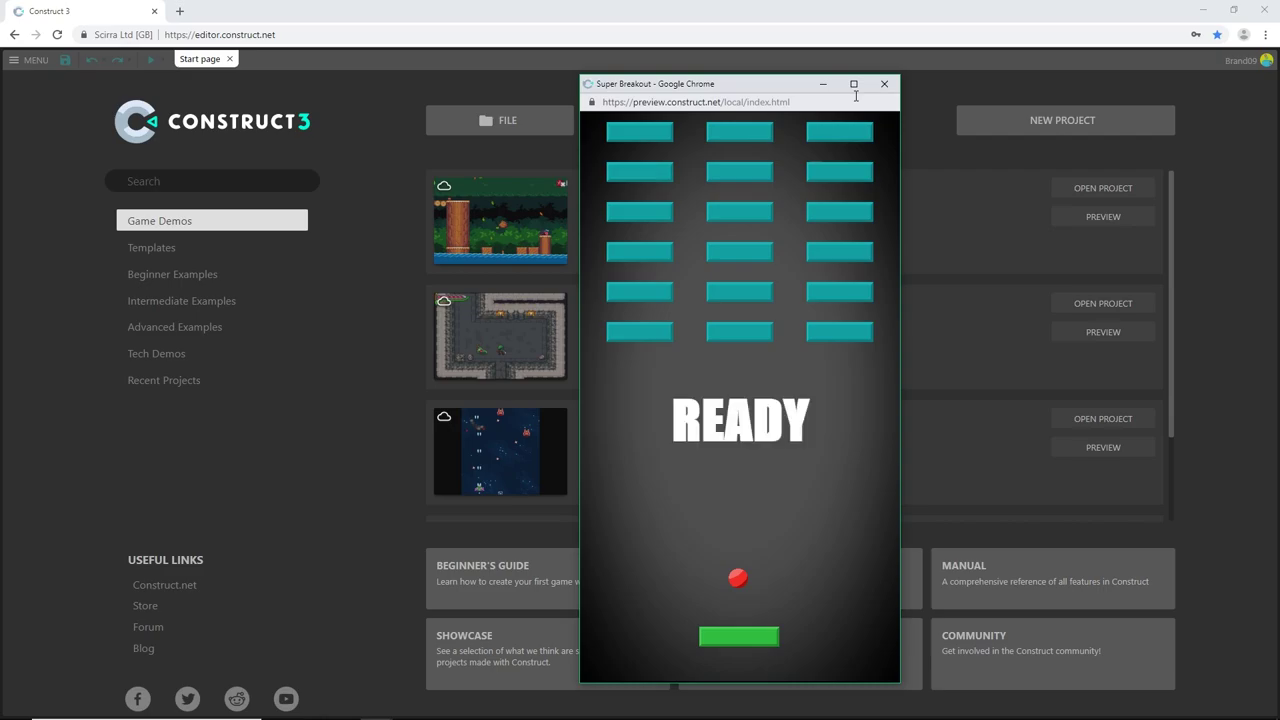
key(Right)
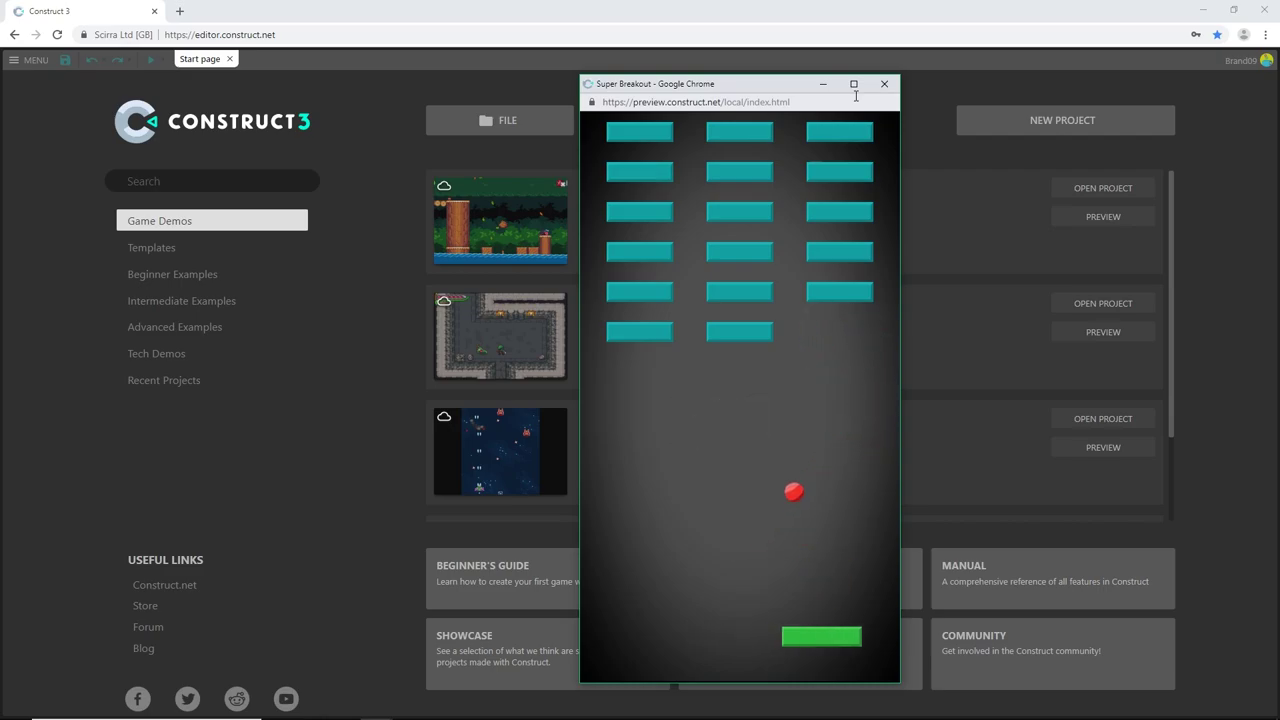
key(Left)
key(Left)
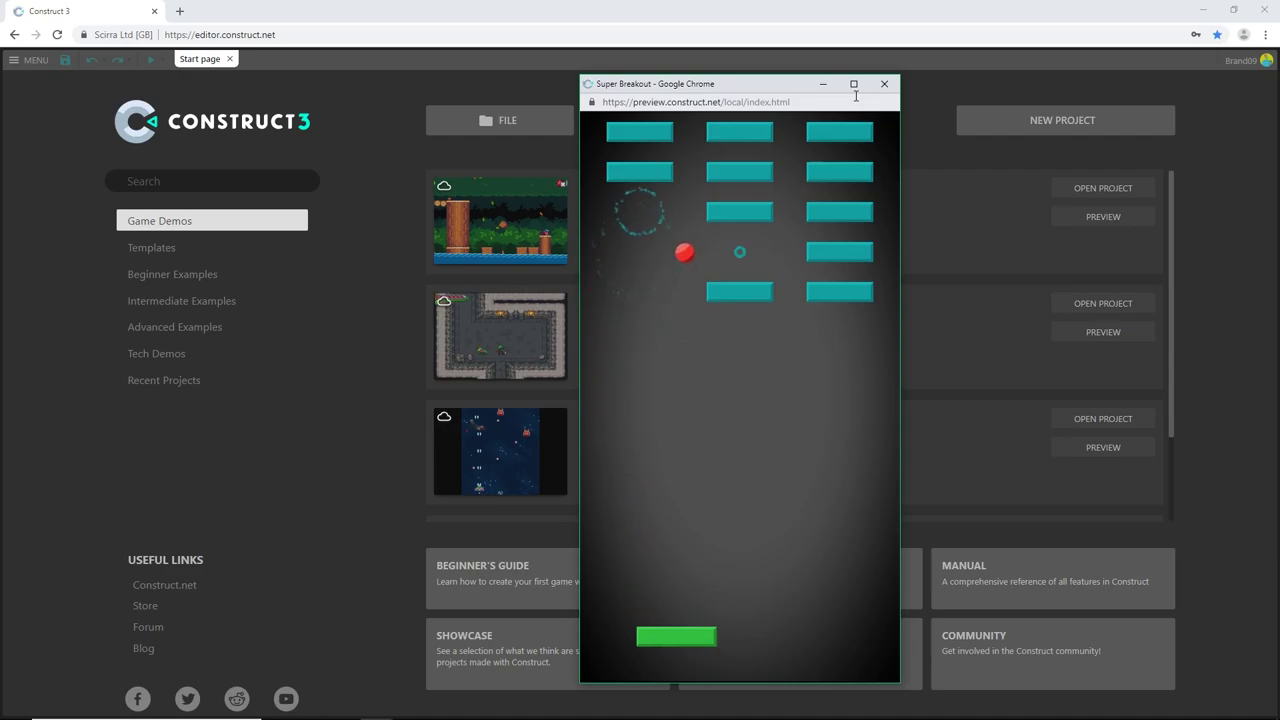
key(Right)
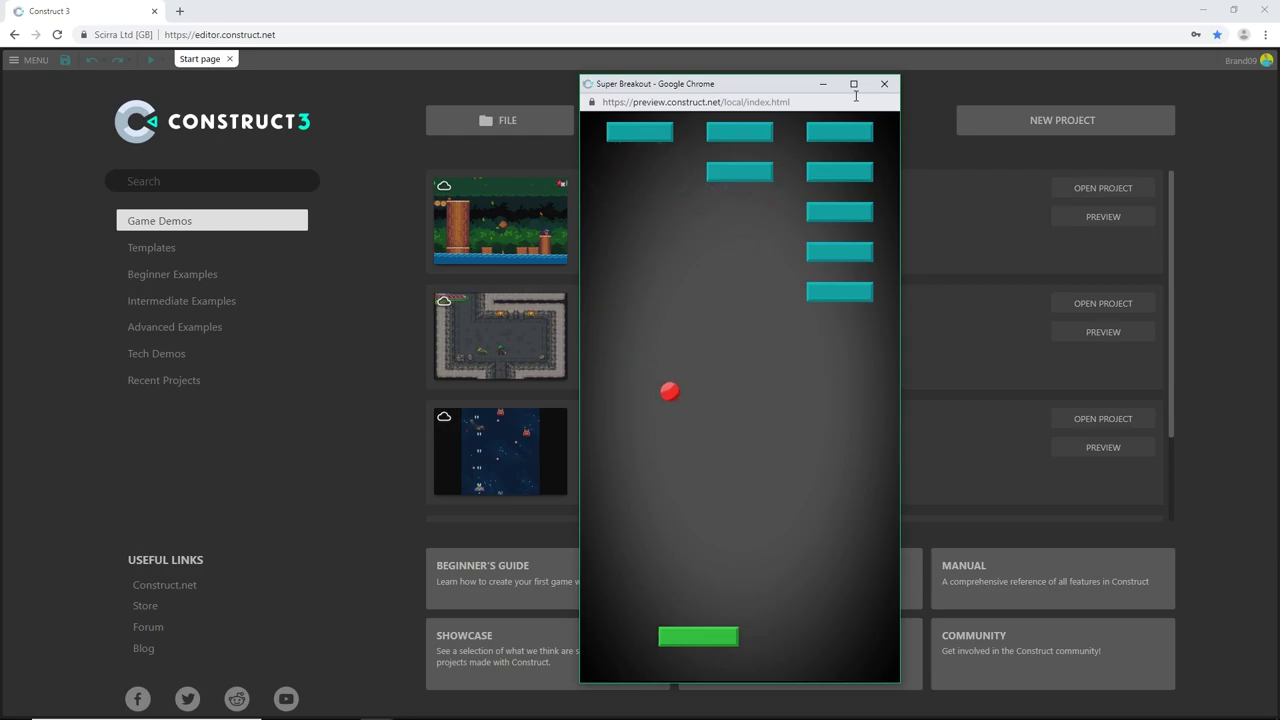
key(Left)
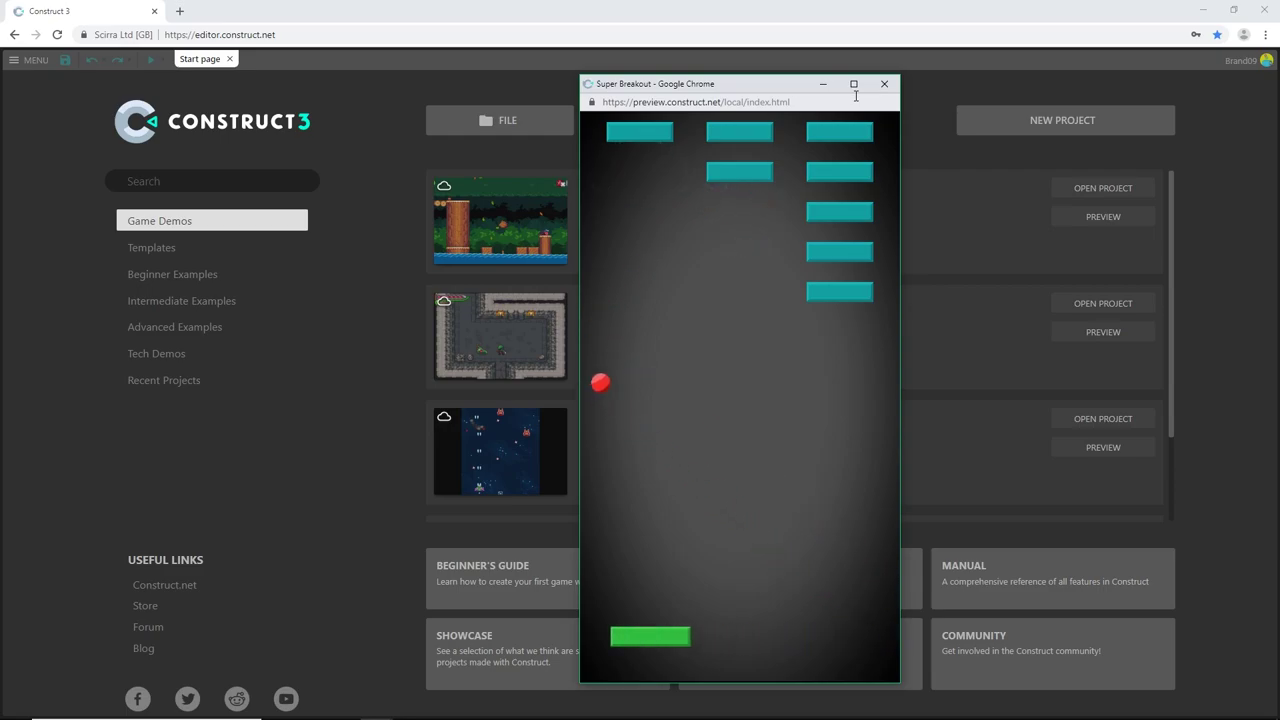
key(Right)
key(Left)
key(Left)
key(Right)
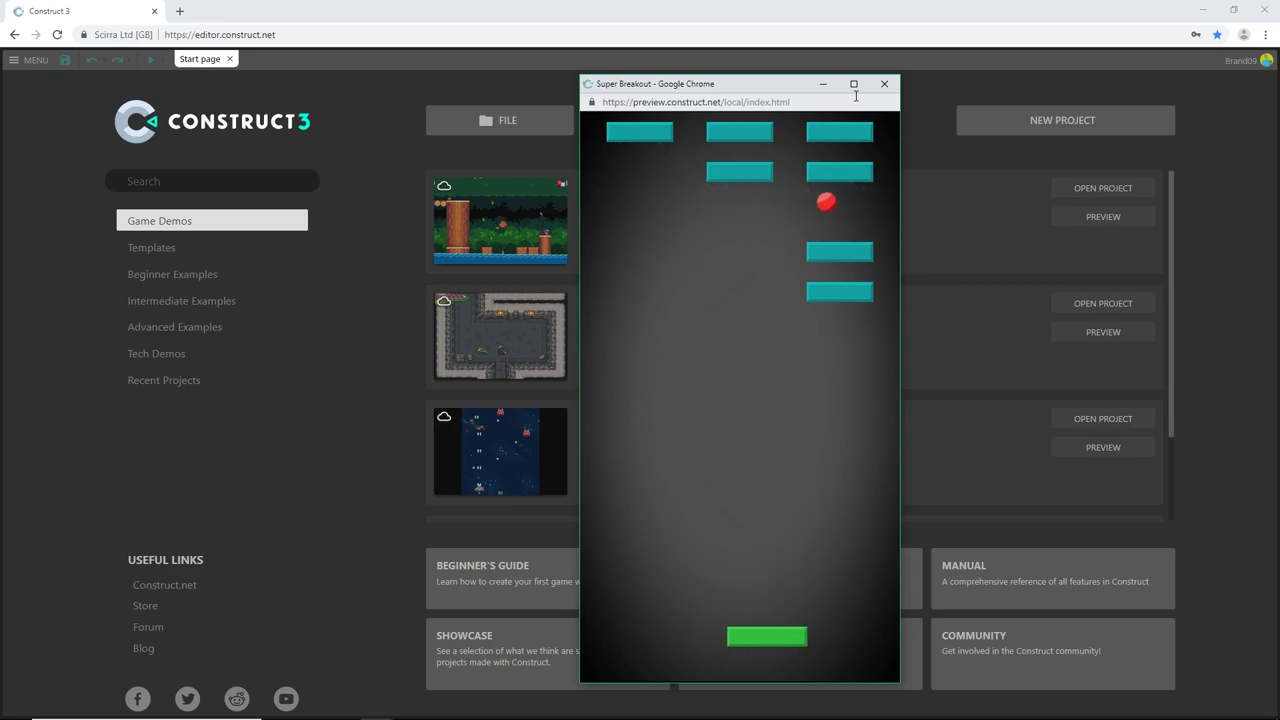
key(Left)
key(Right)
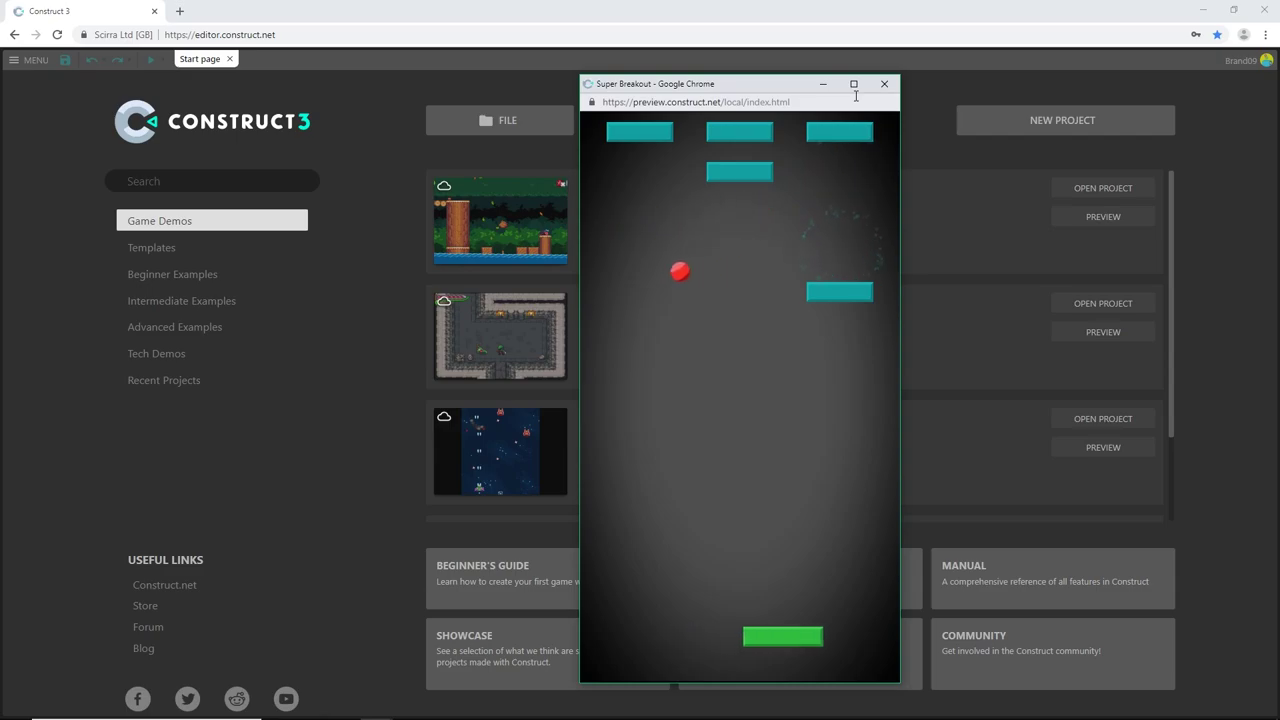
key(Left)
key(Right)
key(Left)
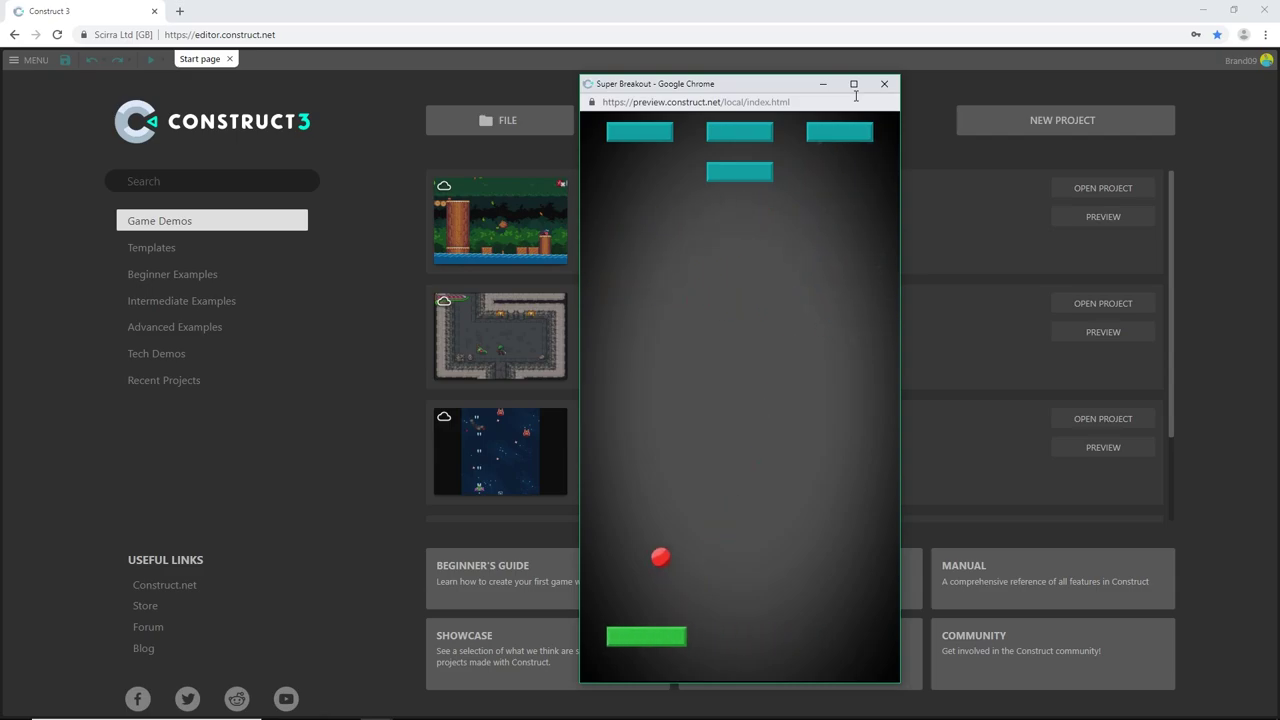
key(Right)
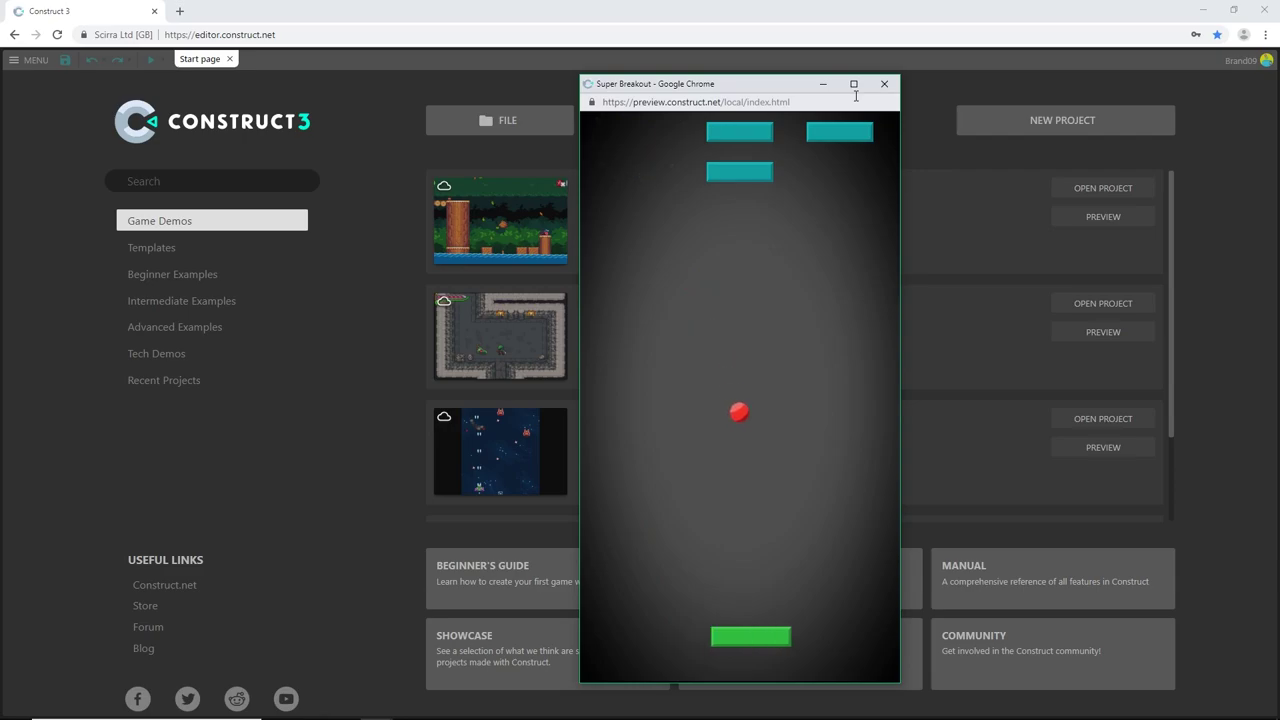
key(Left)
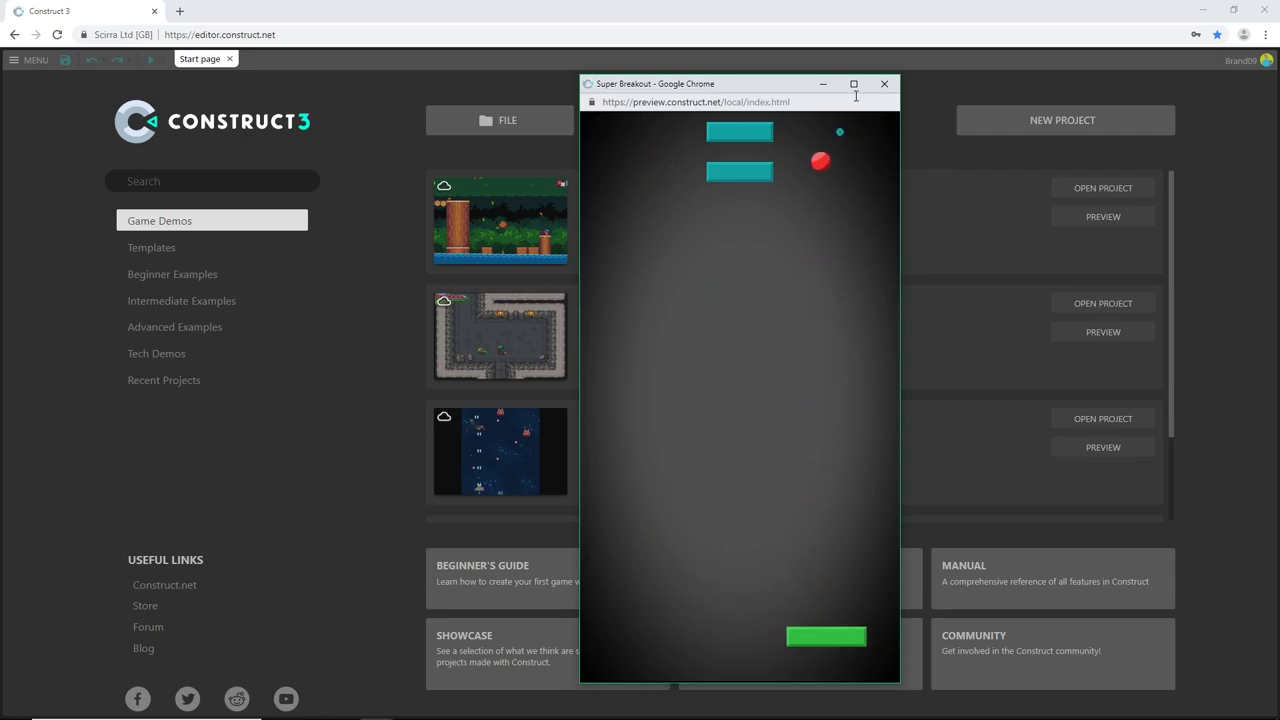
key(Right)
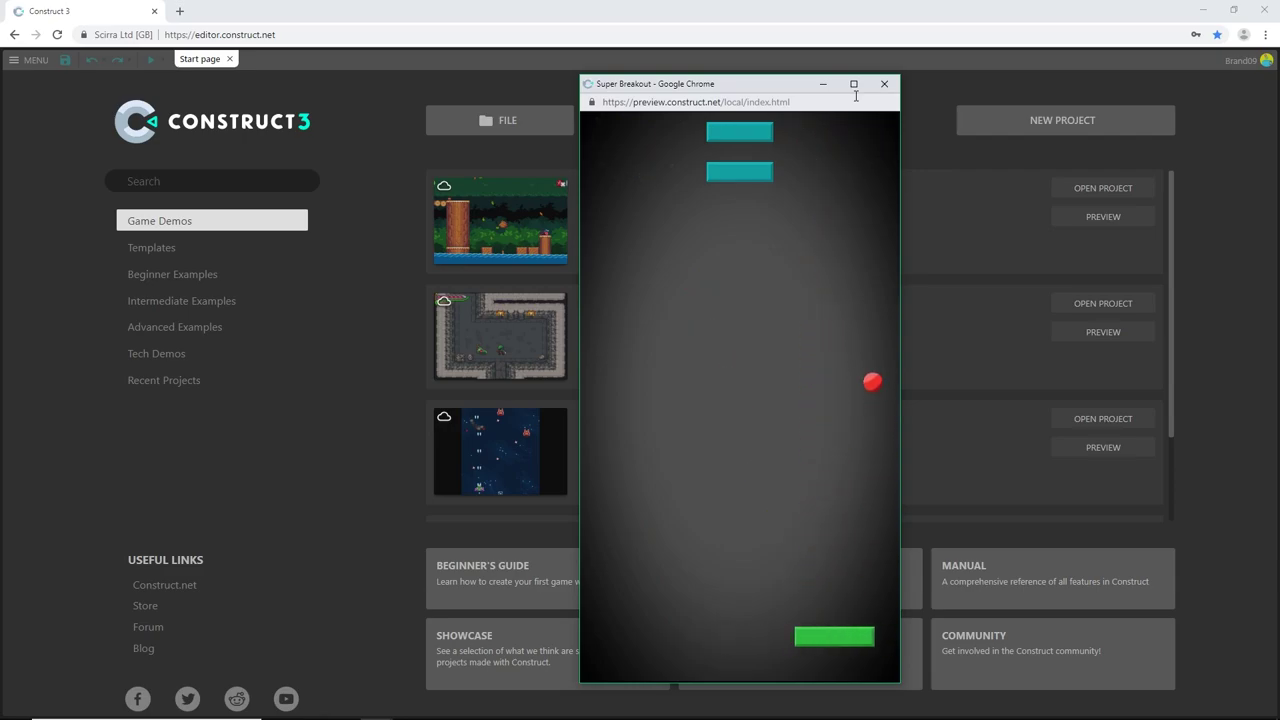
key(Left)
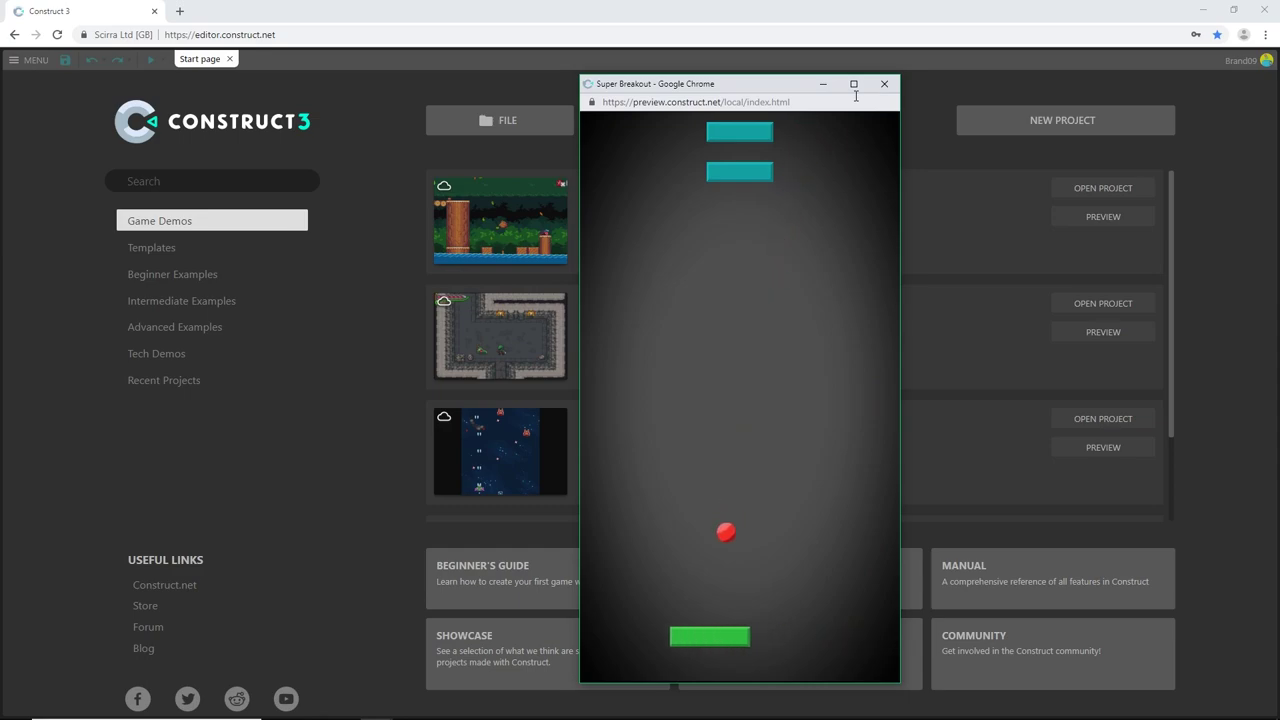
key(Left)
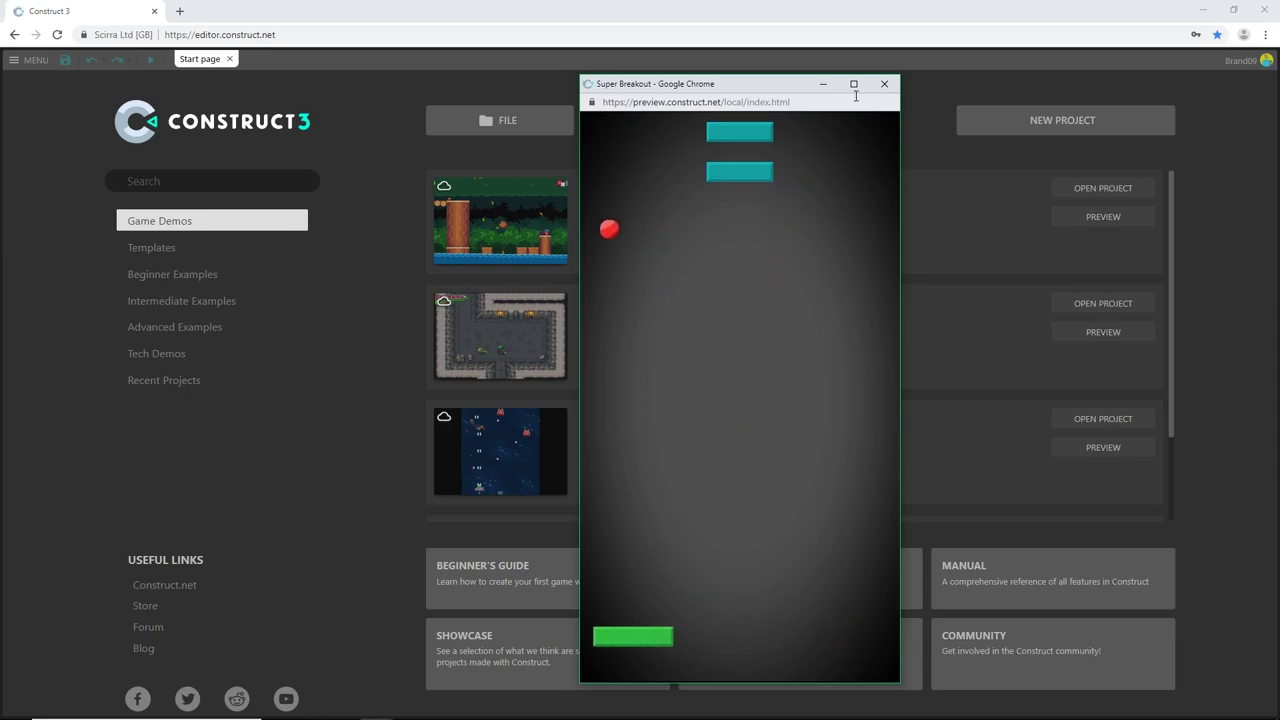
key(Right)
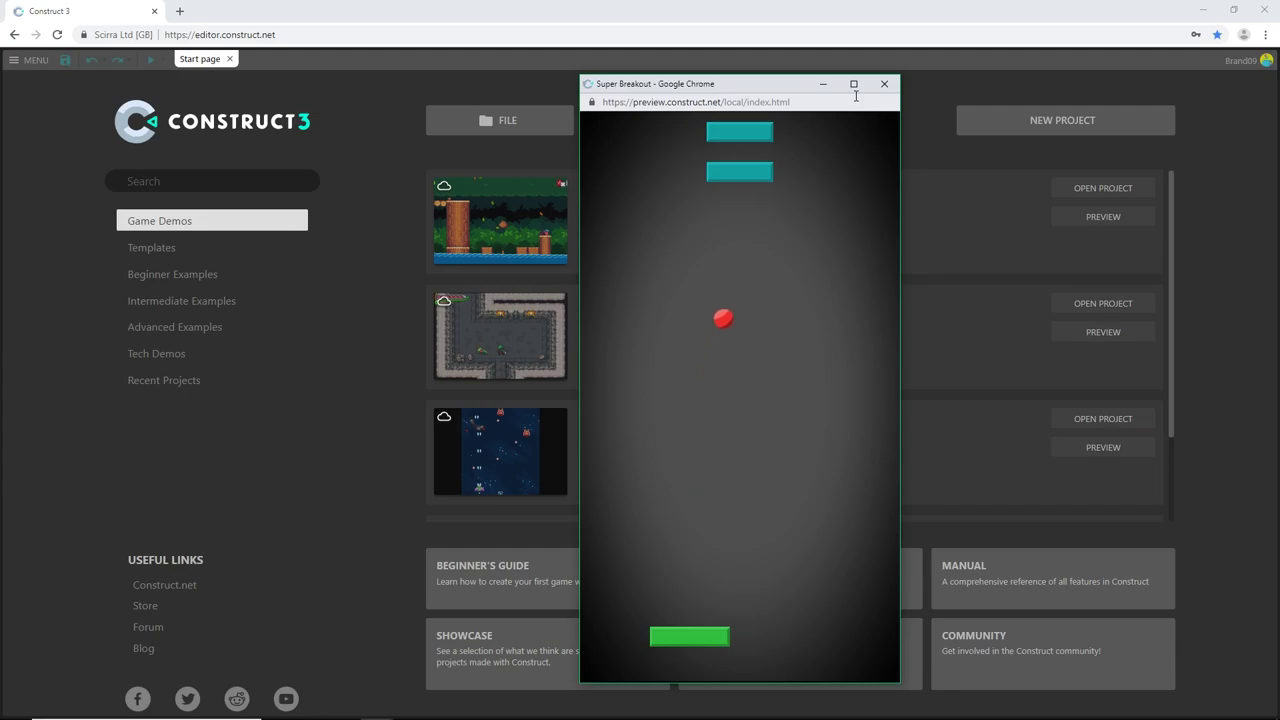
key(Right)
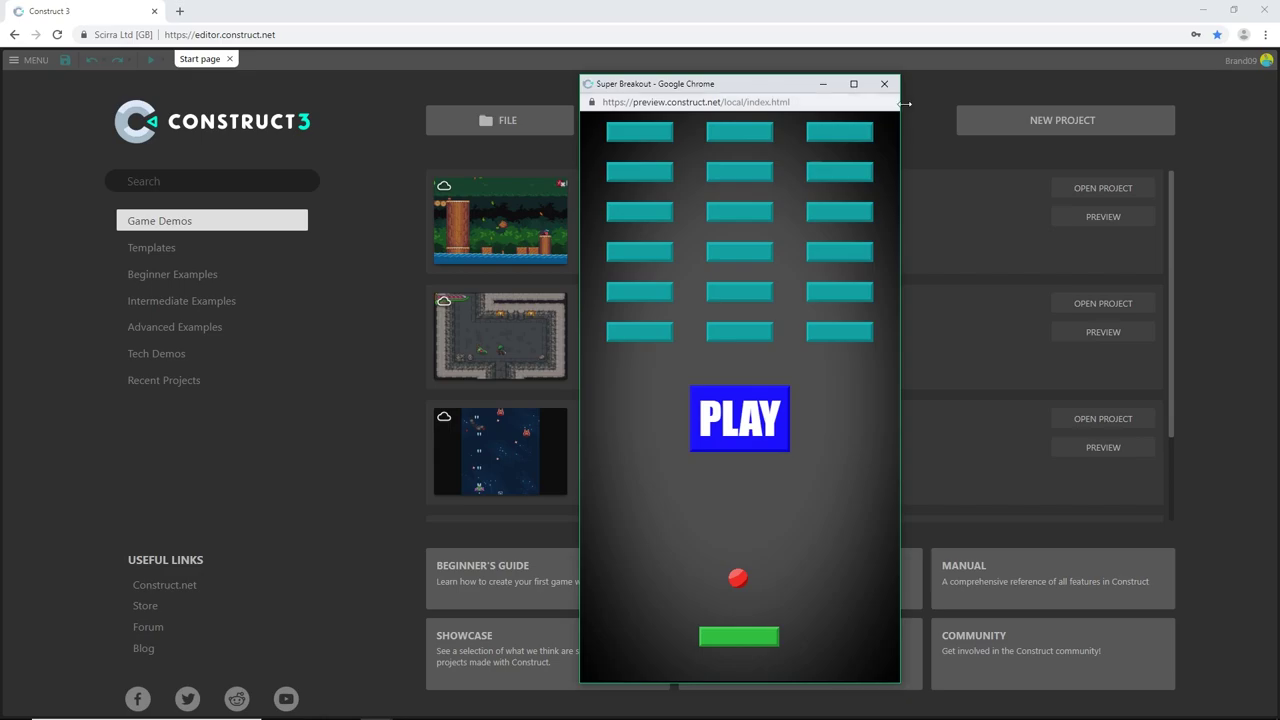
Create a new project named 'brick breaker' using the SD portrait 9:16 preset.
click(886, 86)
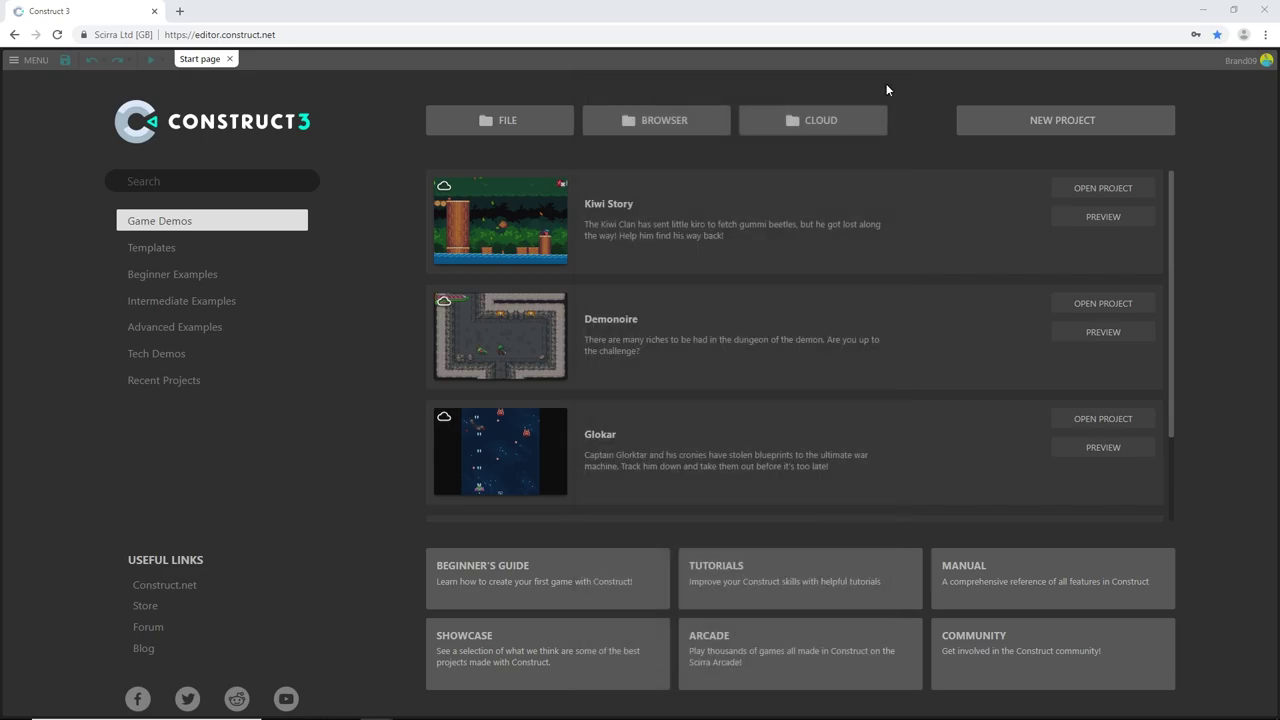
click(1061, 121)
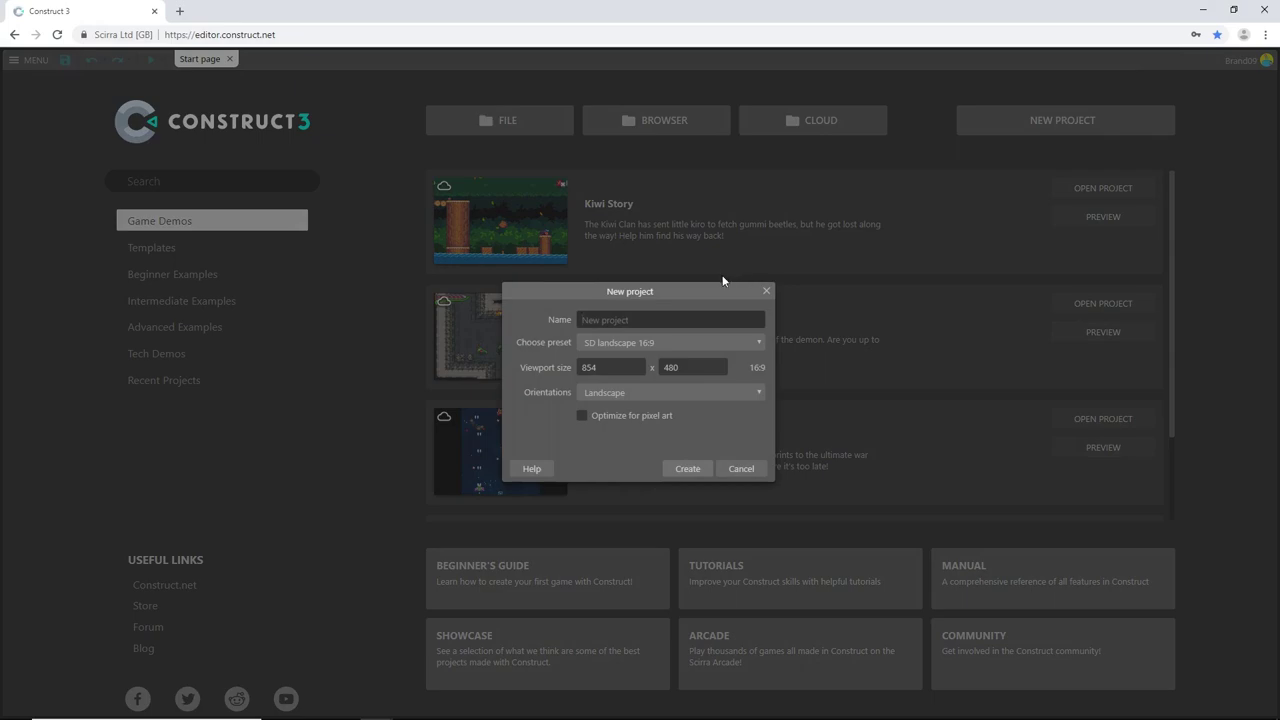
text(brick breaker)
click(678, 342)
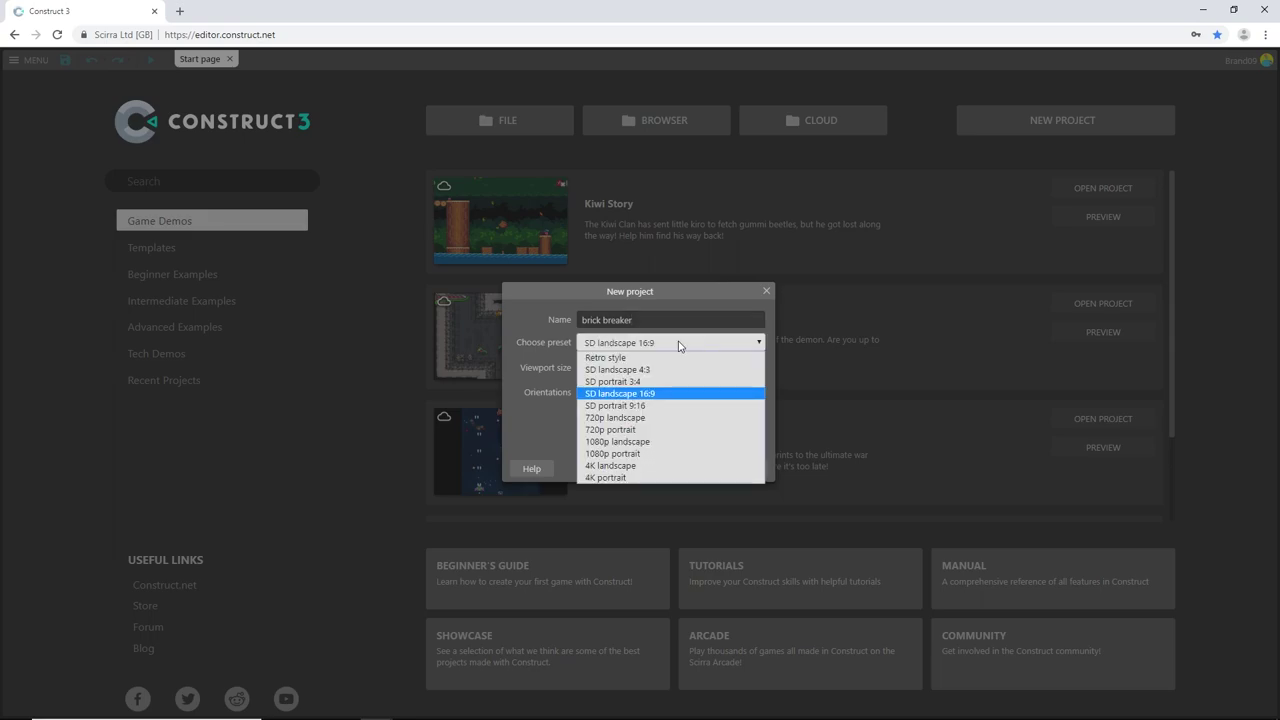
click(639, 406)
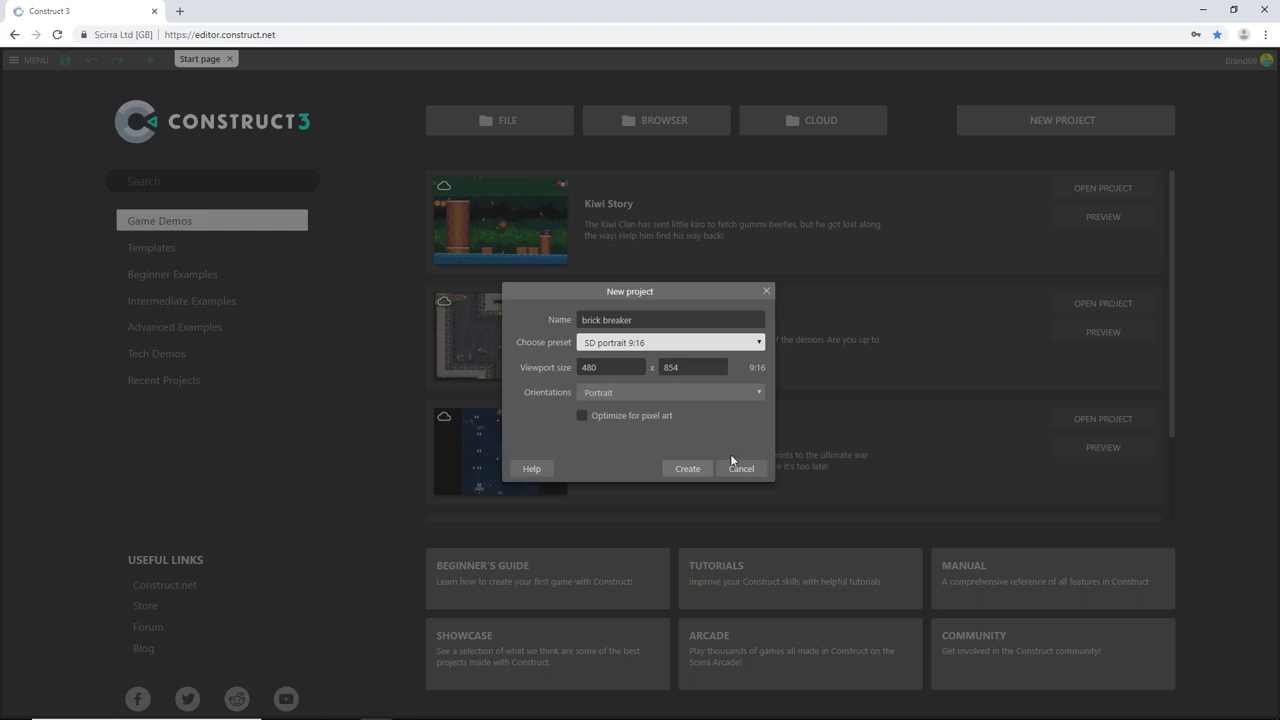
click(698, 474)
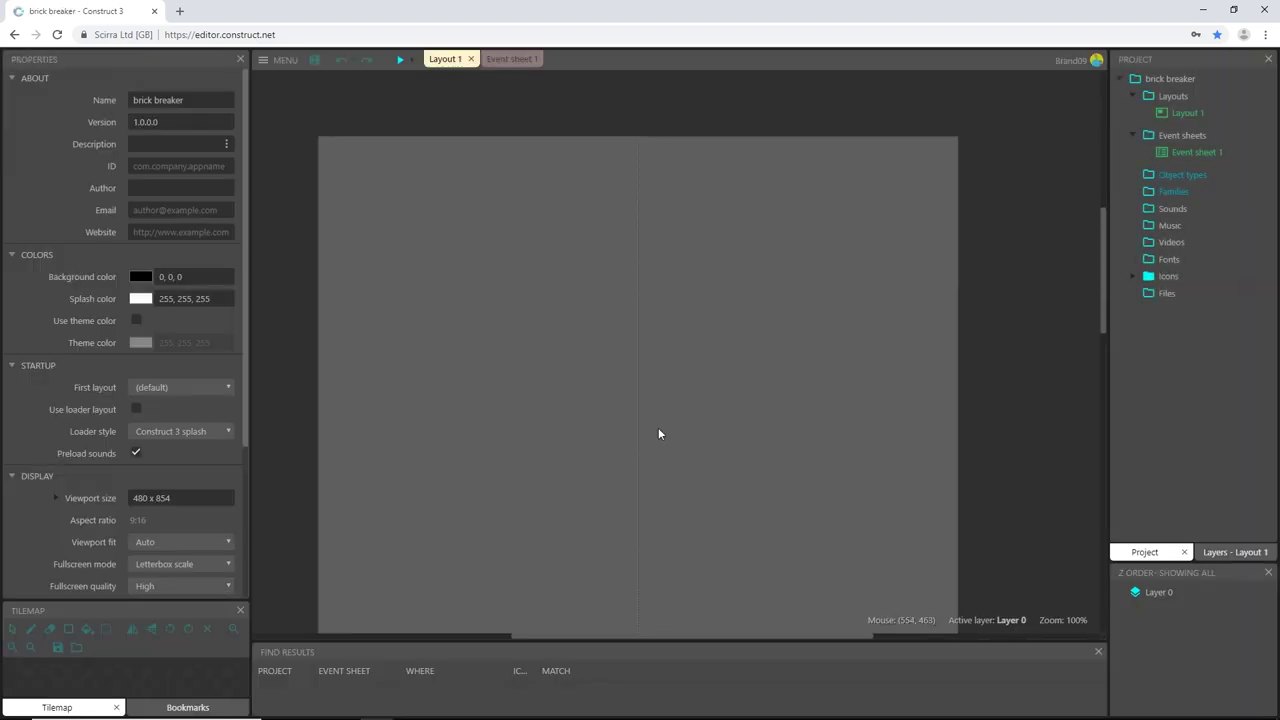
scroll(521, 386, down, 1)
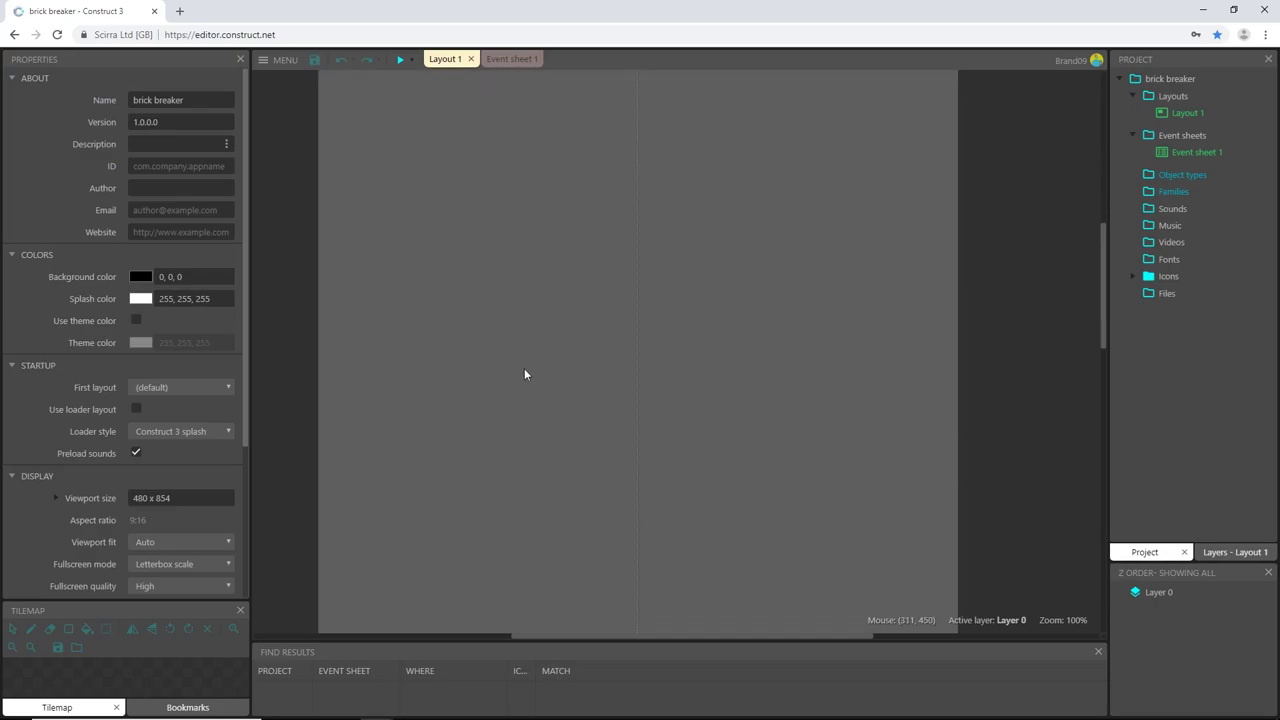
ctrl+scroll(524, 364, down, 2)
ctrl+scroll(529, 370, down, 1)
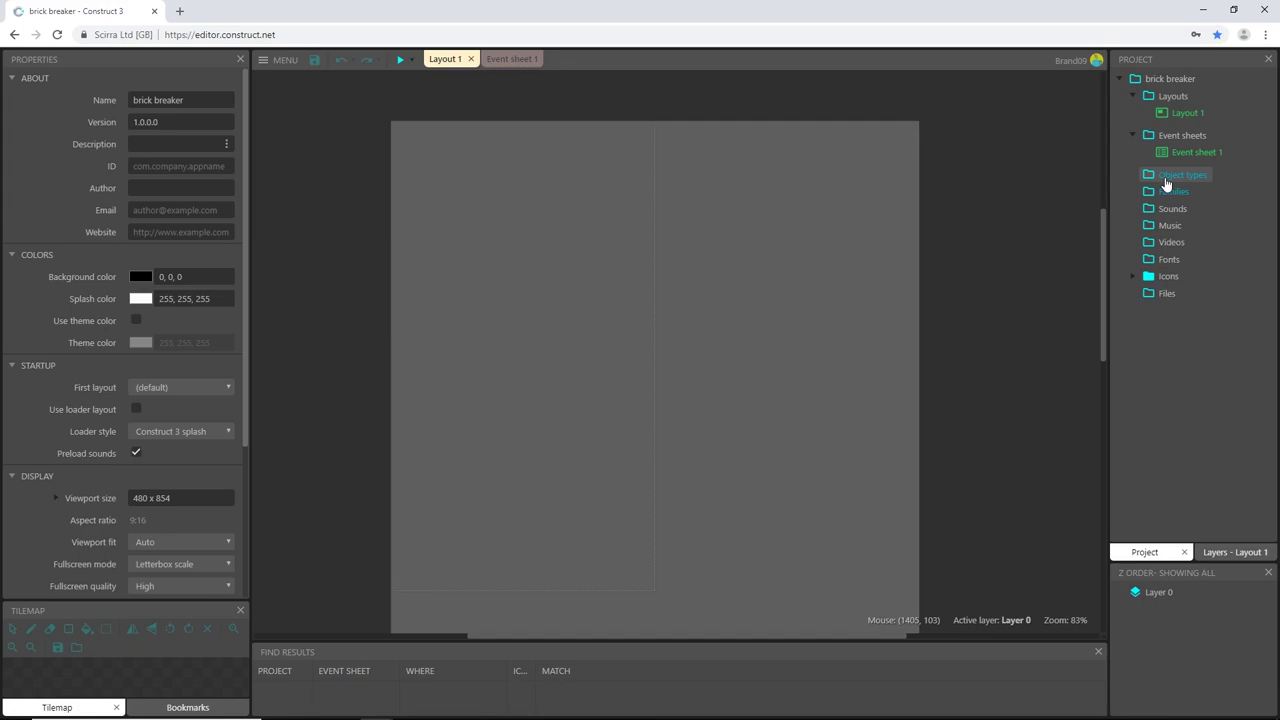
right_click(1163, 178)
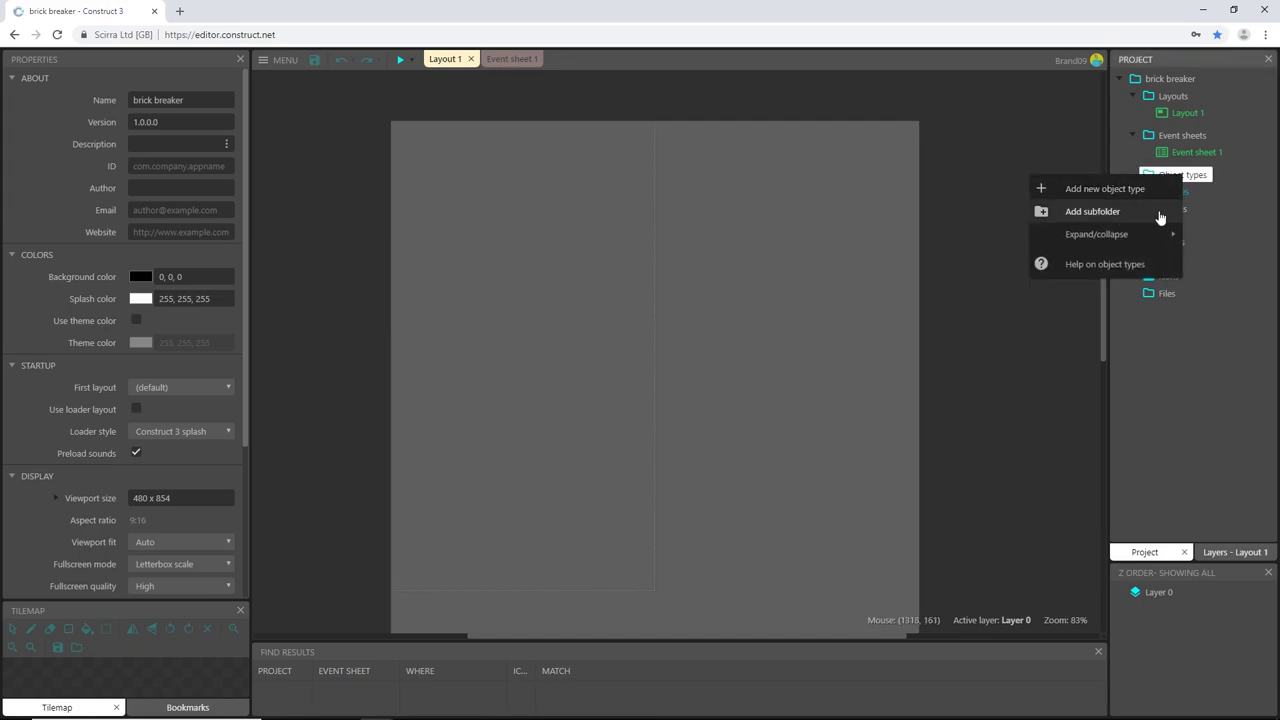
click(1237, 280)
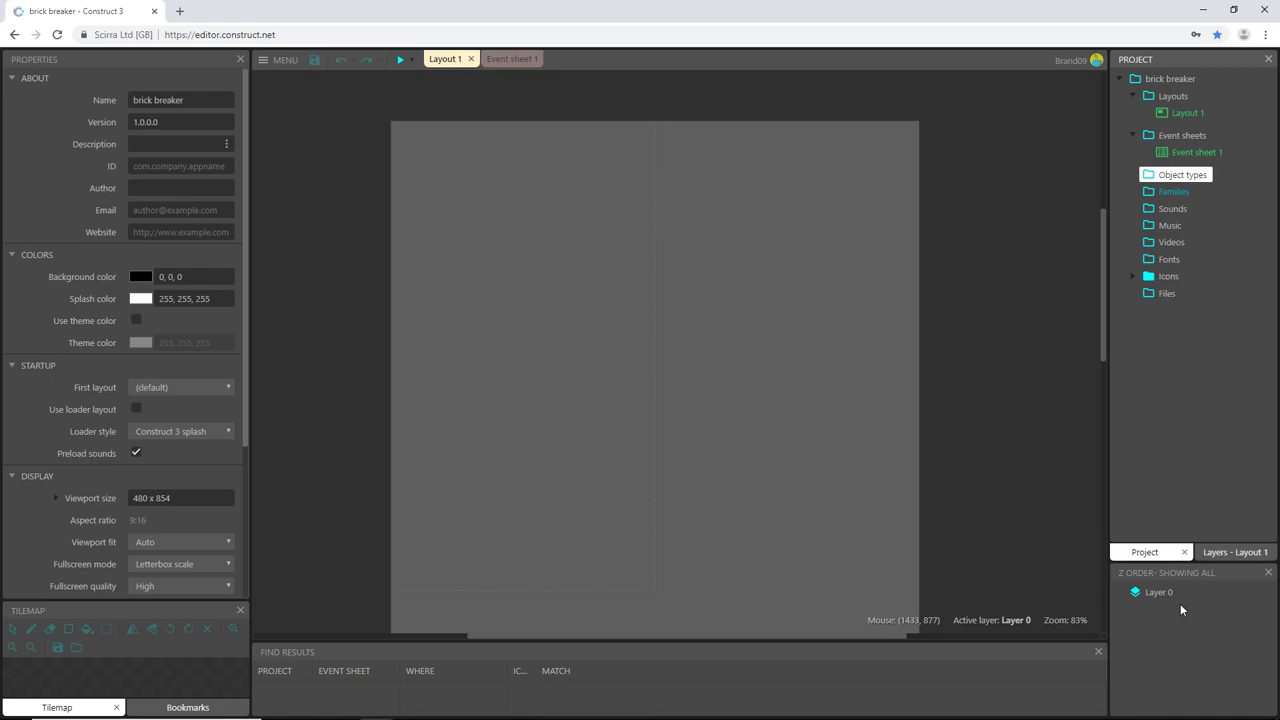
click(1191, 572)
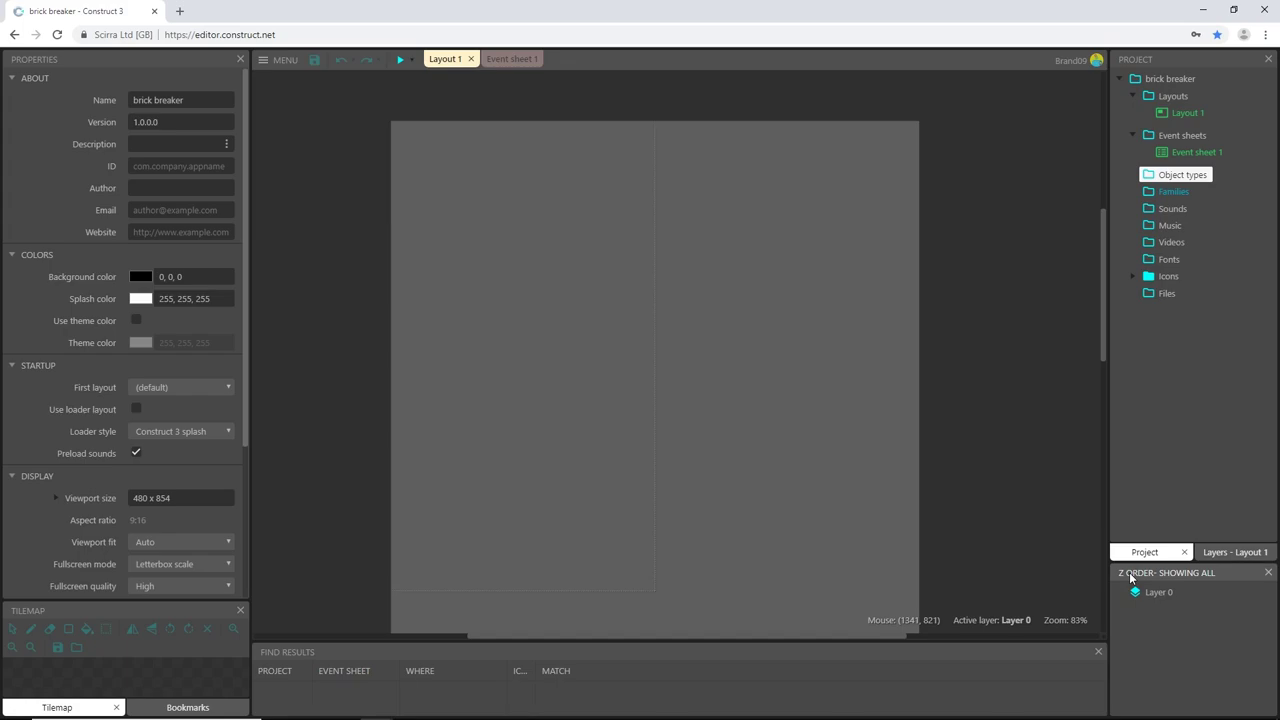
click(1220, 553)
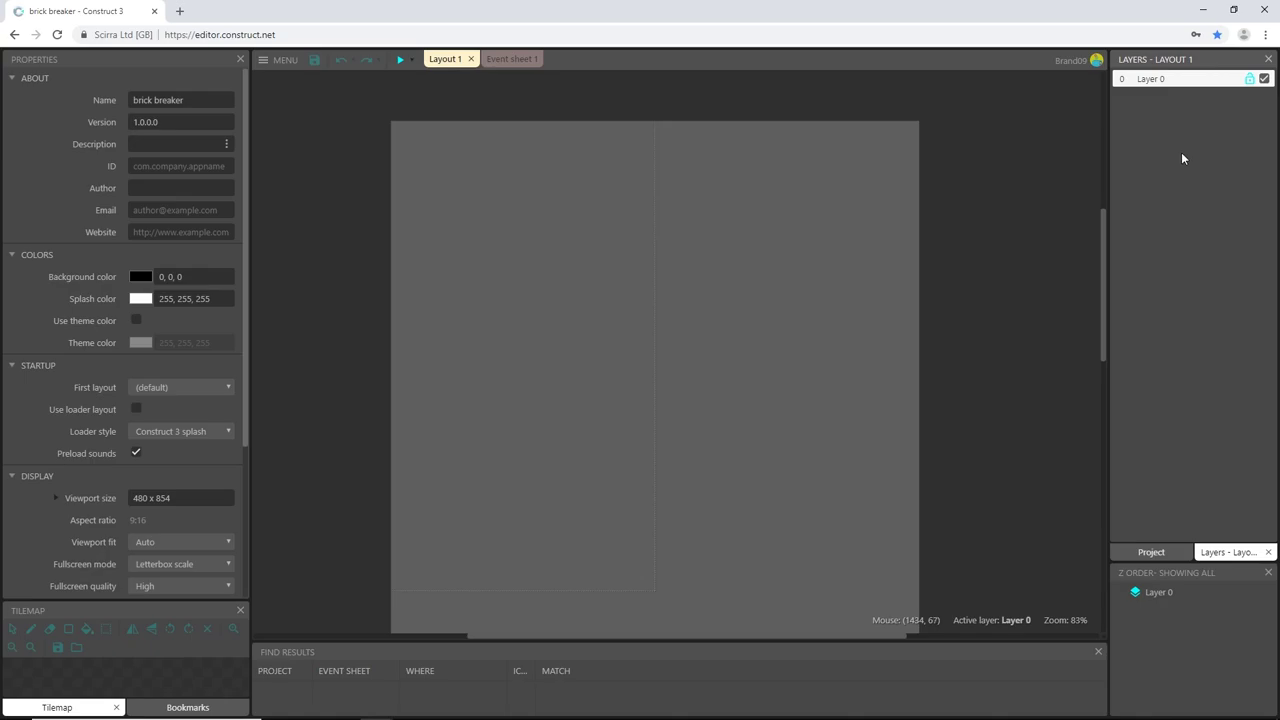
click(1168, 552)
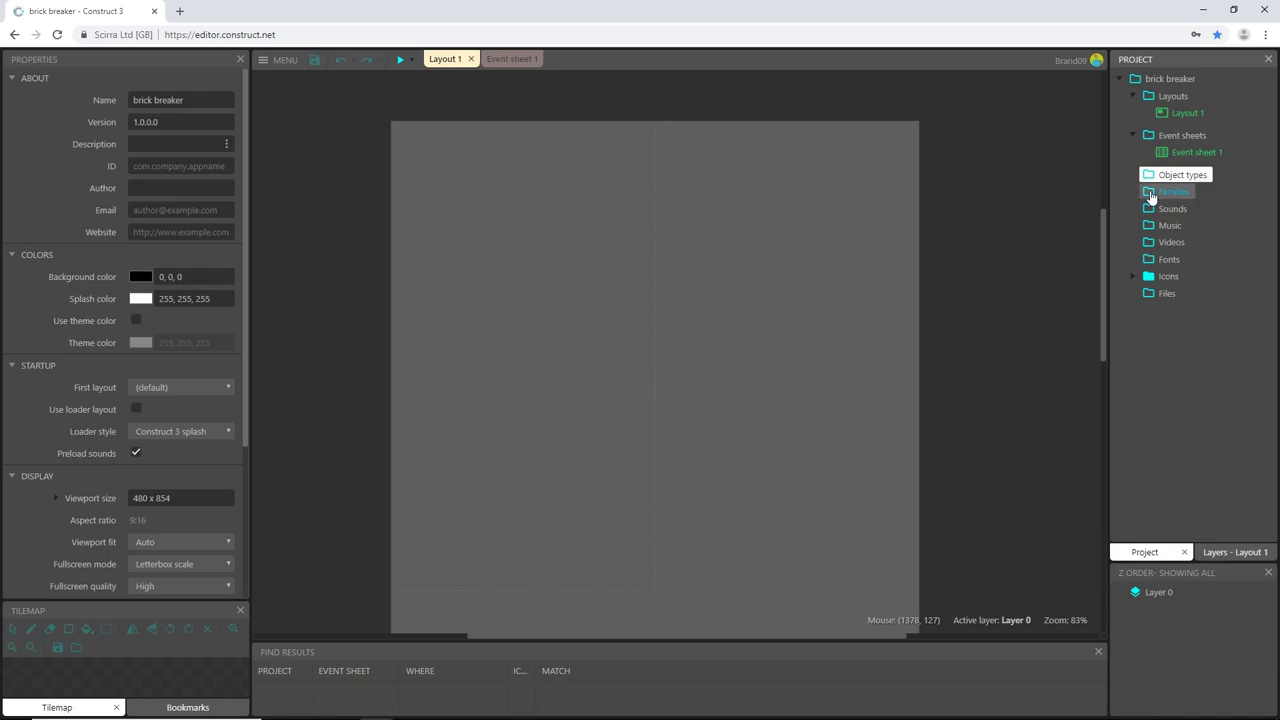
click(1151, 192)
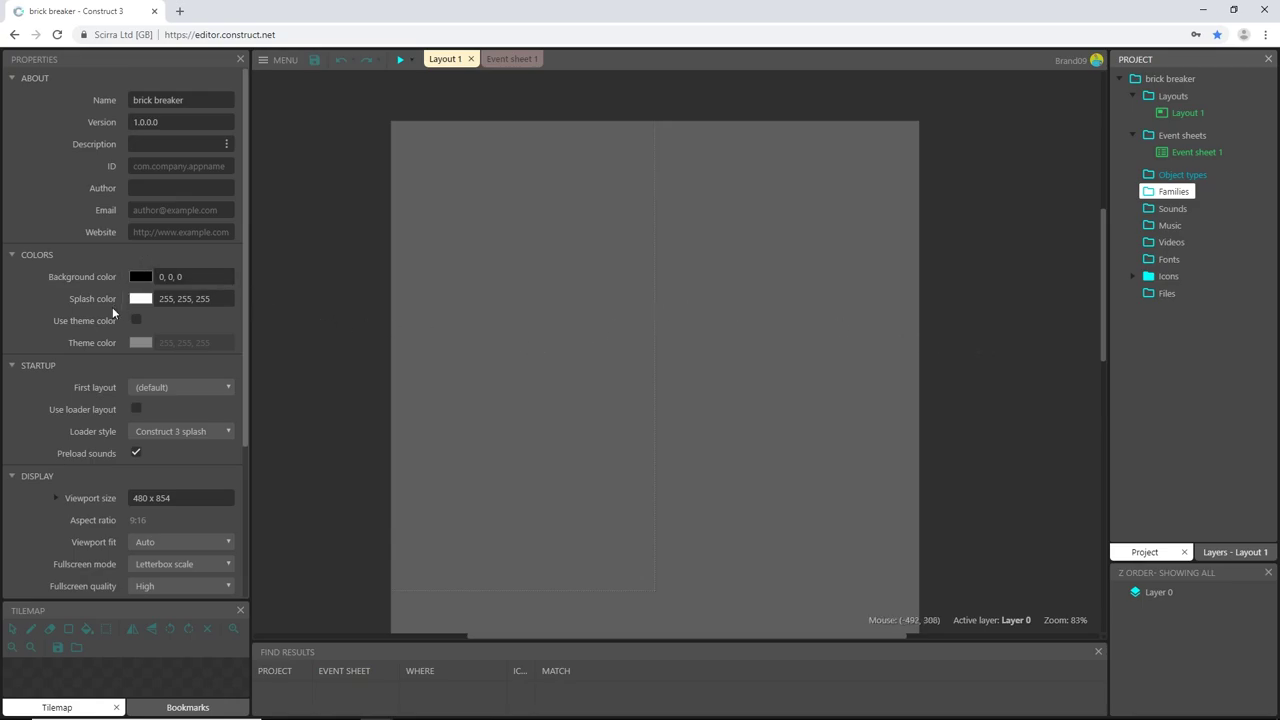
Check the project's viewport size, then set Layout 1's Size to 480 x 854.
click(340, 283)
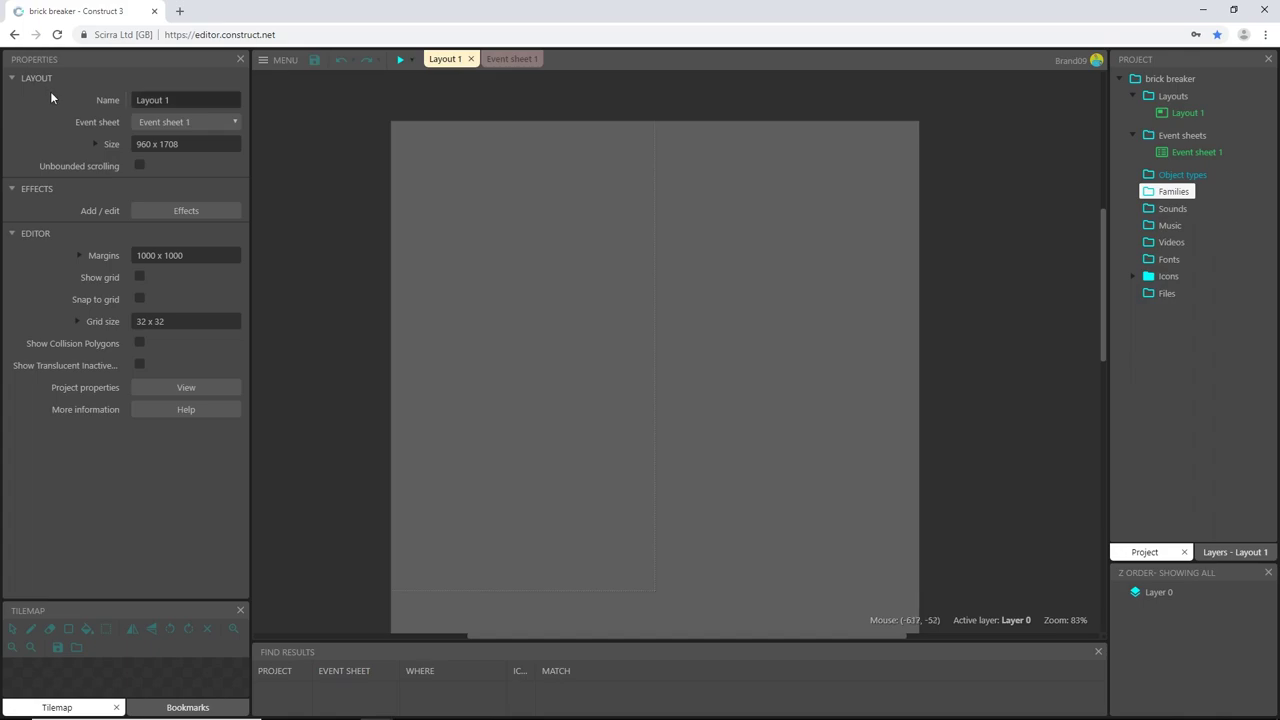
click(190, 388)
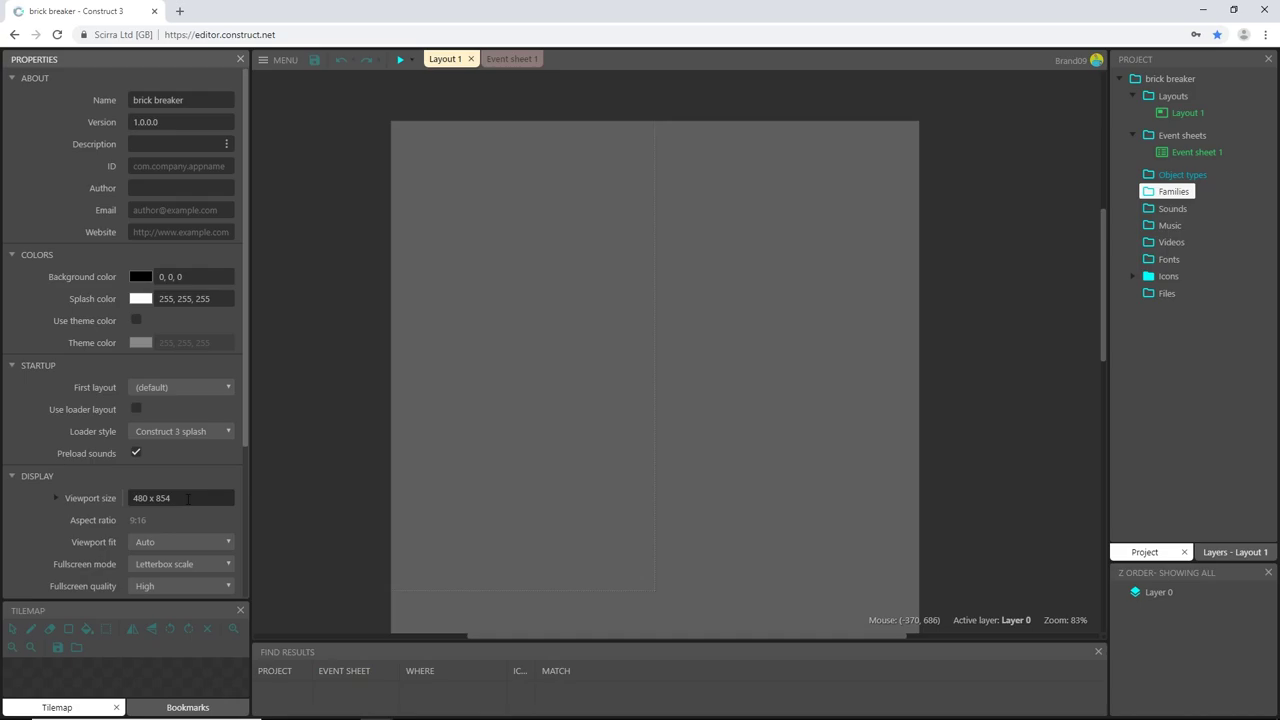
click(189, 498)
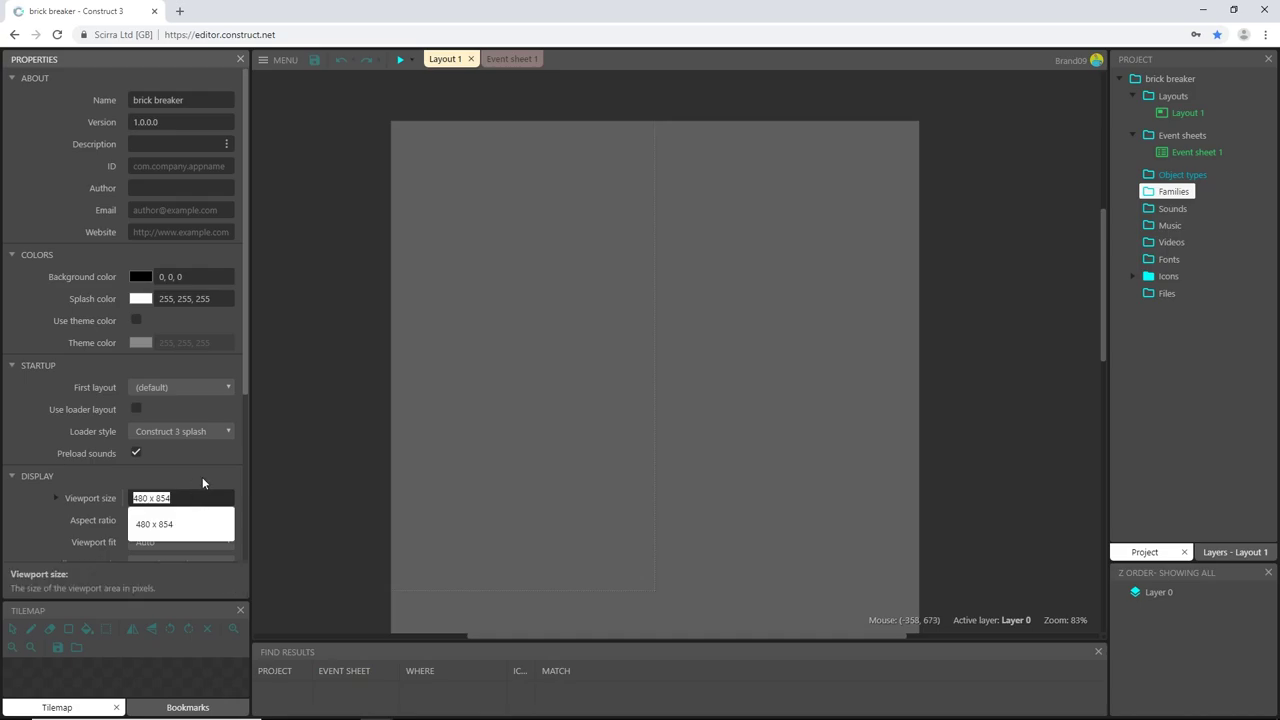
click(327, 205)
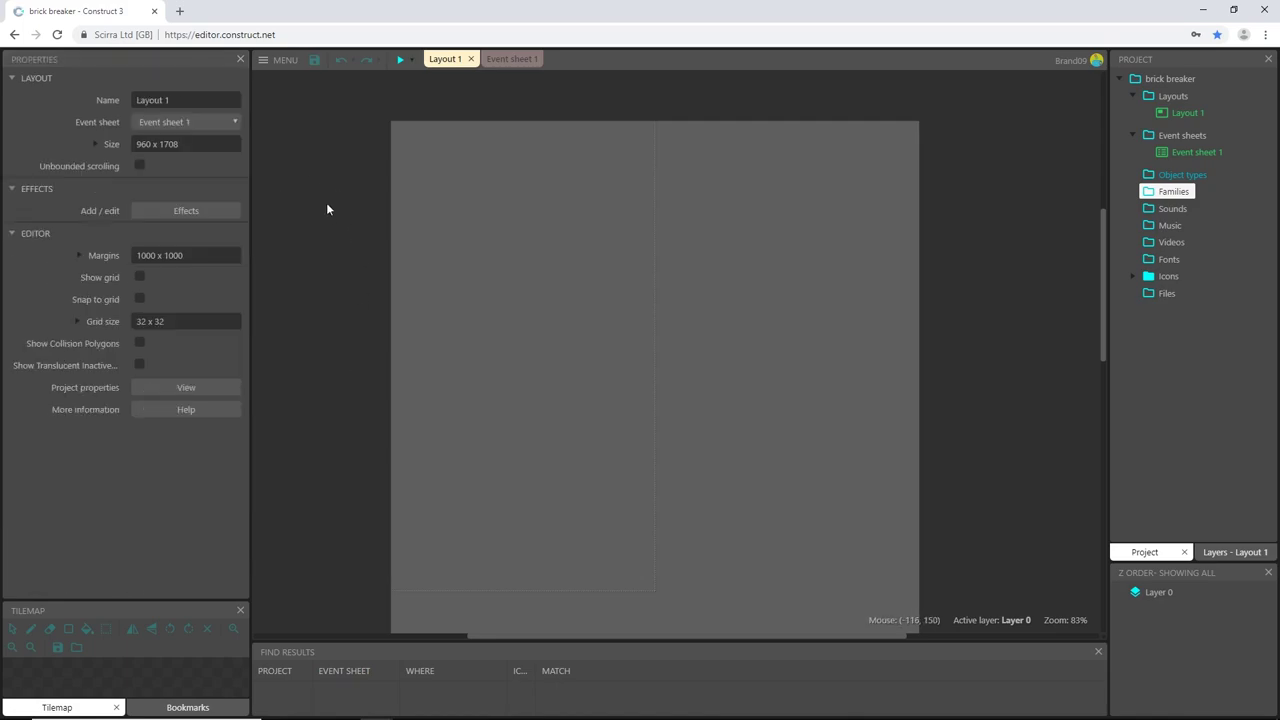
click(201, 146)
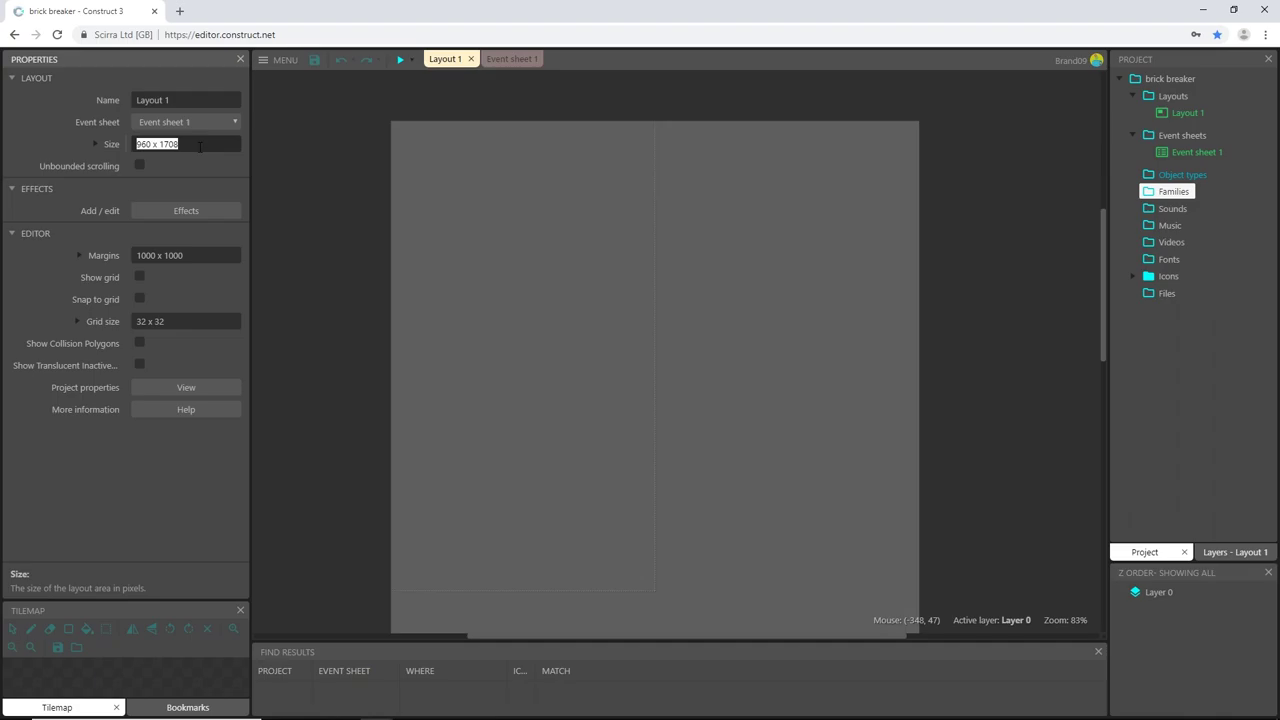
text(480 x 854)
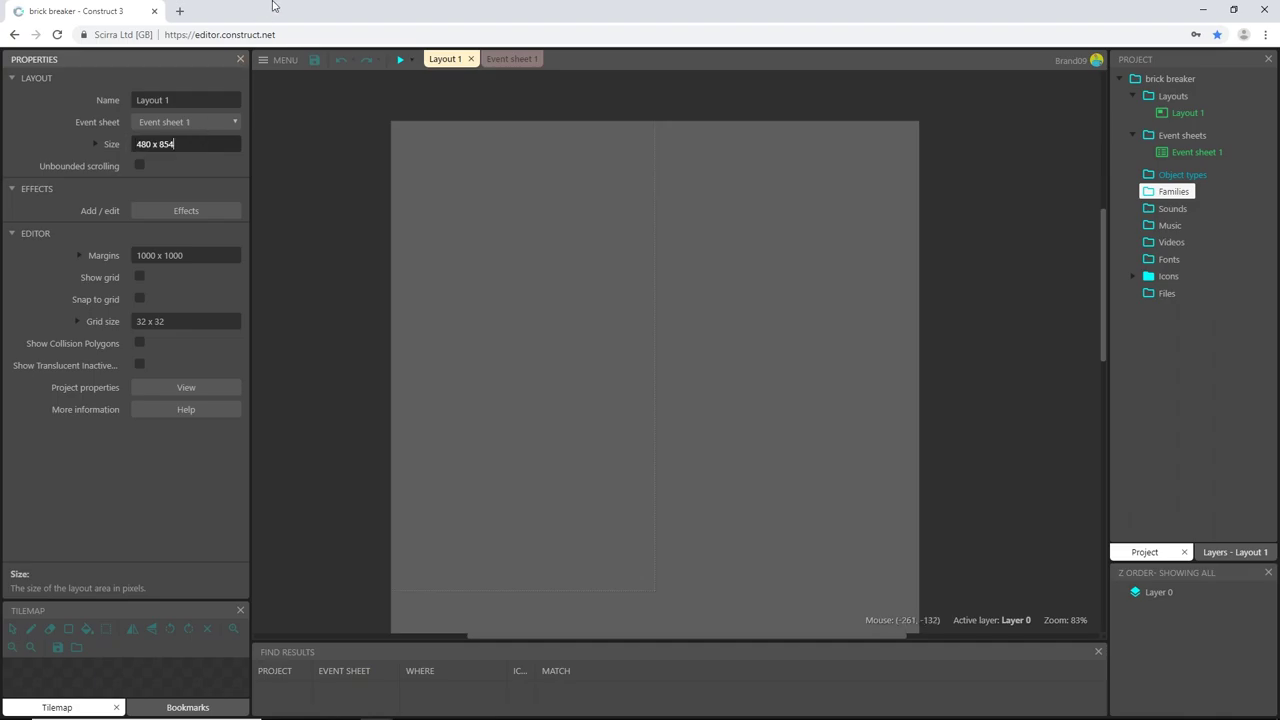
key(Tab)
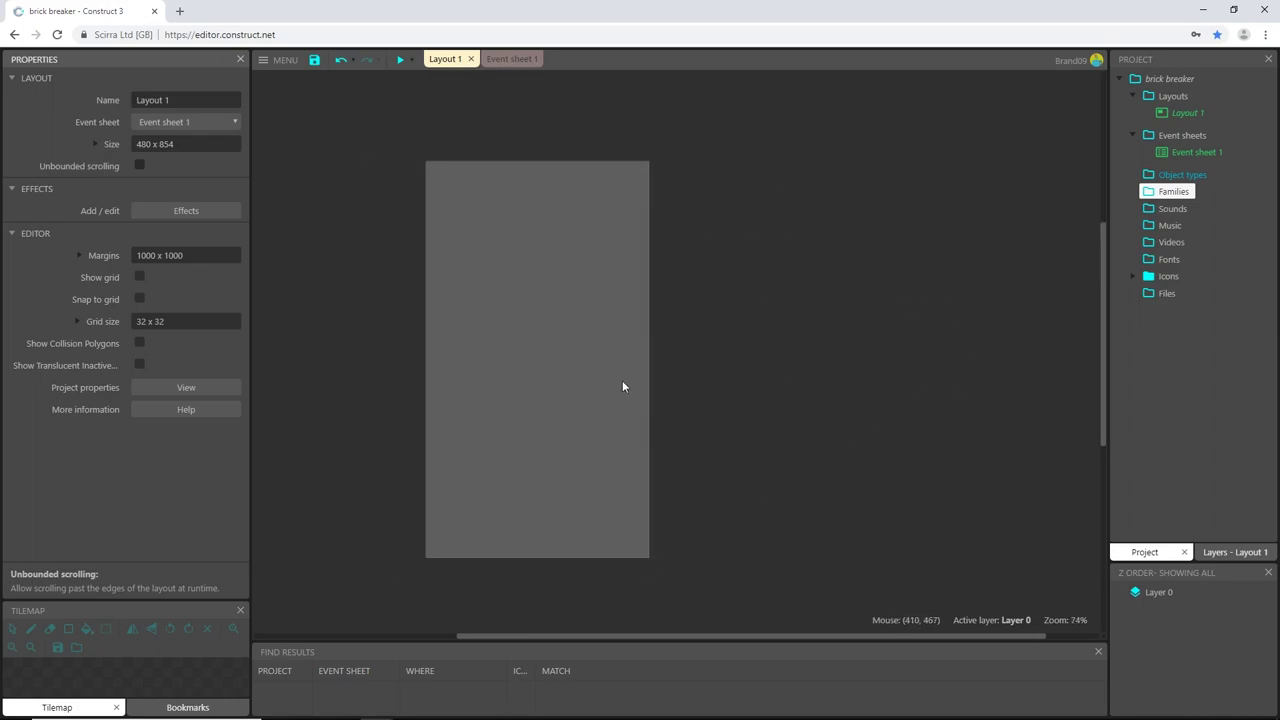
ctrl+scroll(623, 383, down, 2)
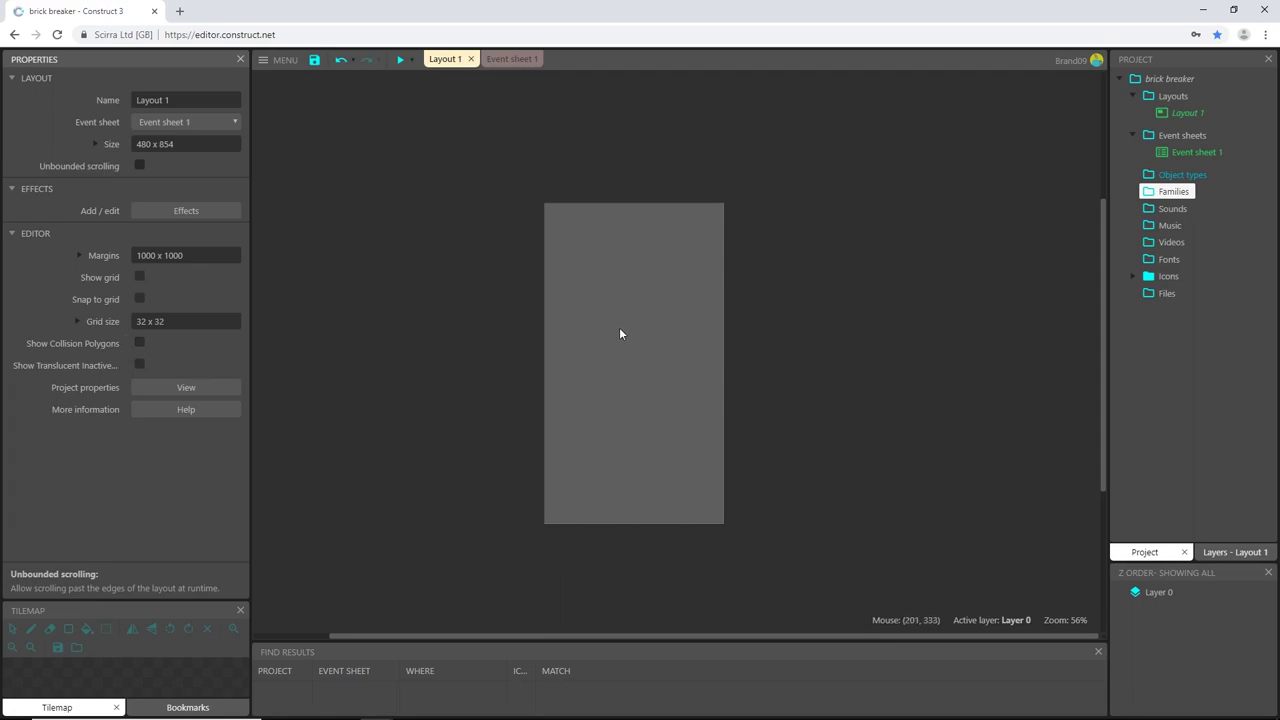
ctrl+scroll(723, 344, up, 2)
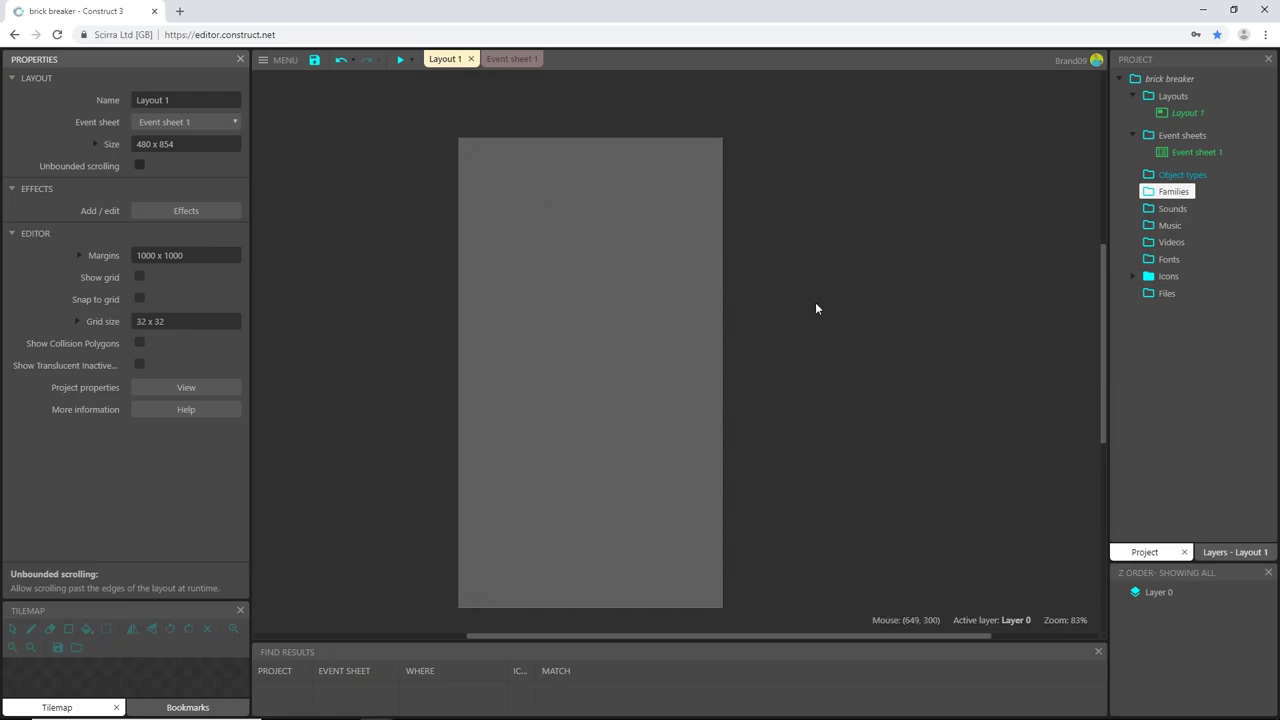
middle_drag(814, 305, 864, 290)
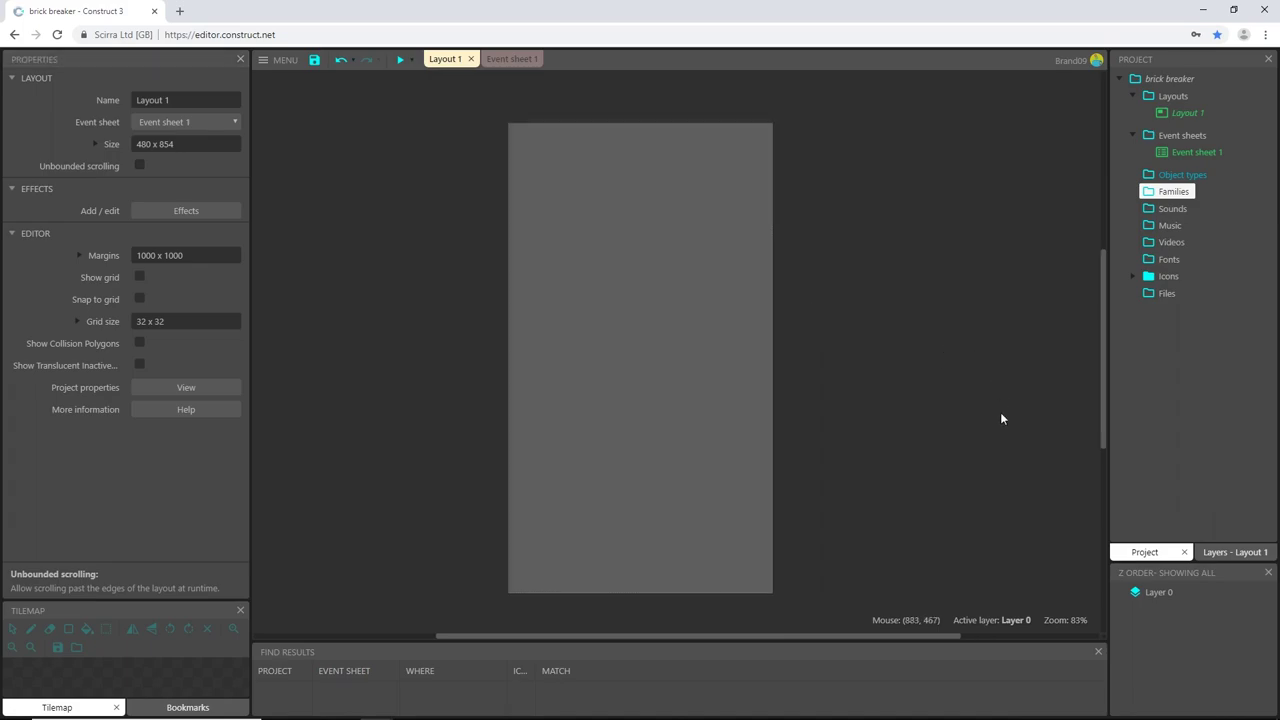
Add a new layer named 'game' at the top of the Layers list.
click(1225, 556)
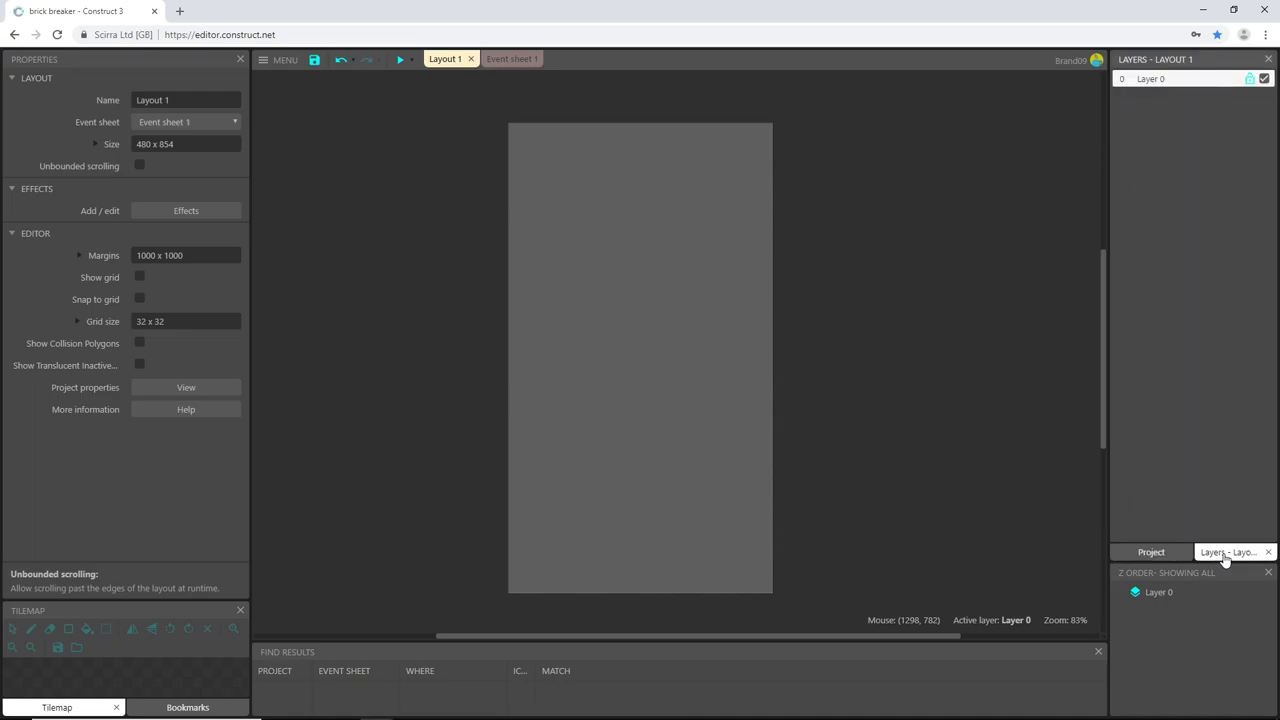
right_click(1154, 126)
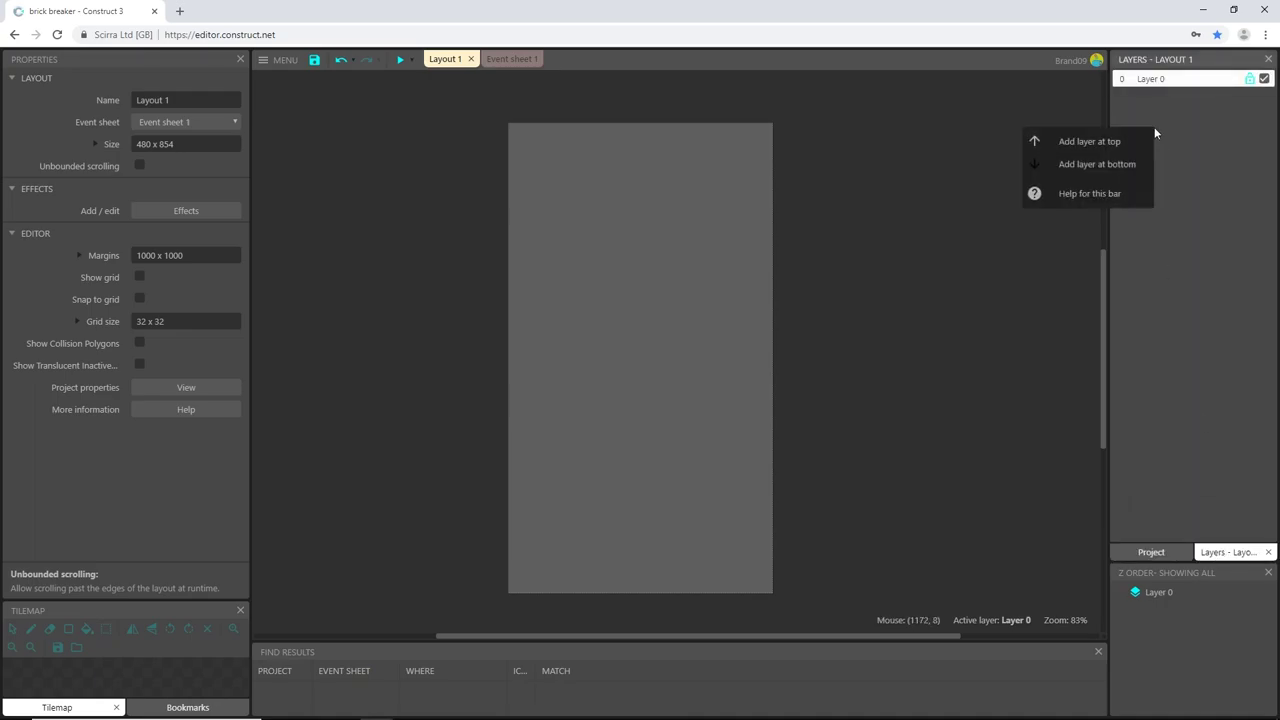
click(1140, 142)
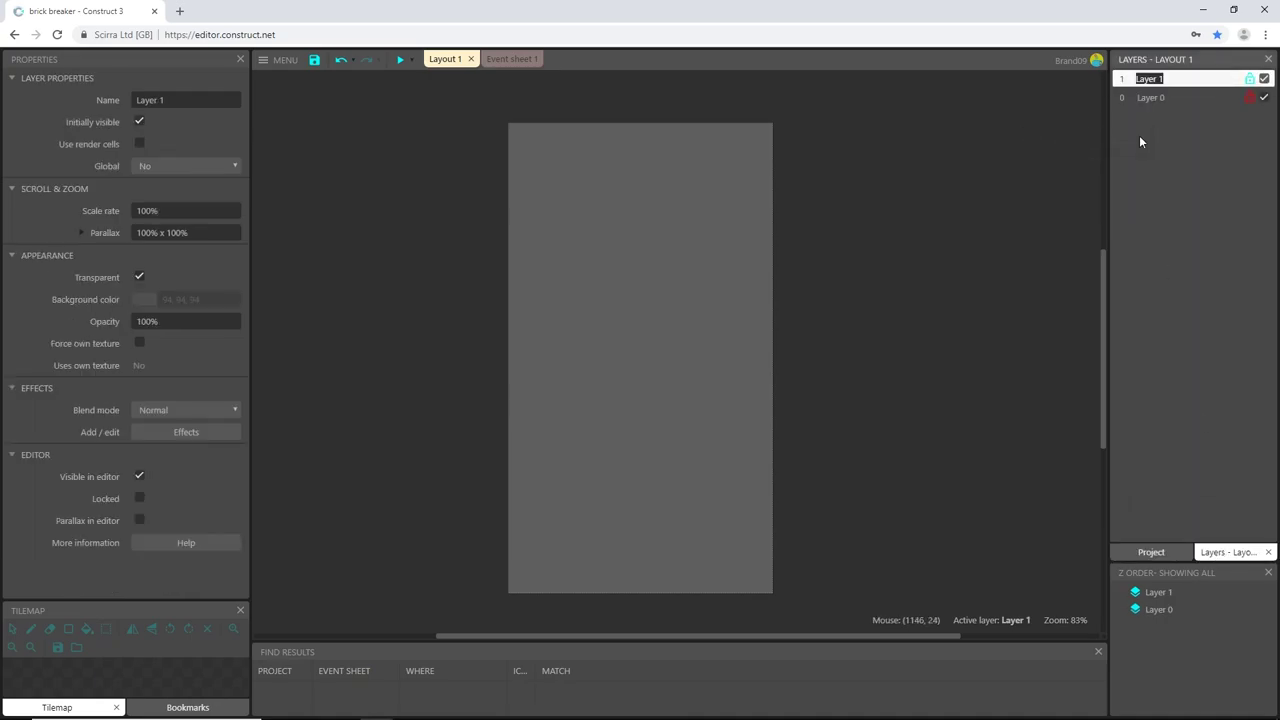
text(game)
key(Return)
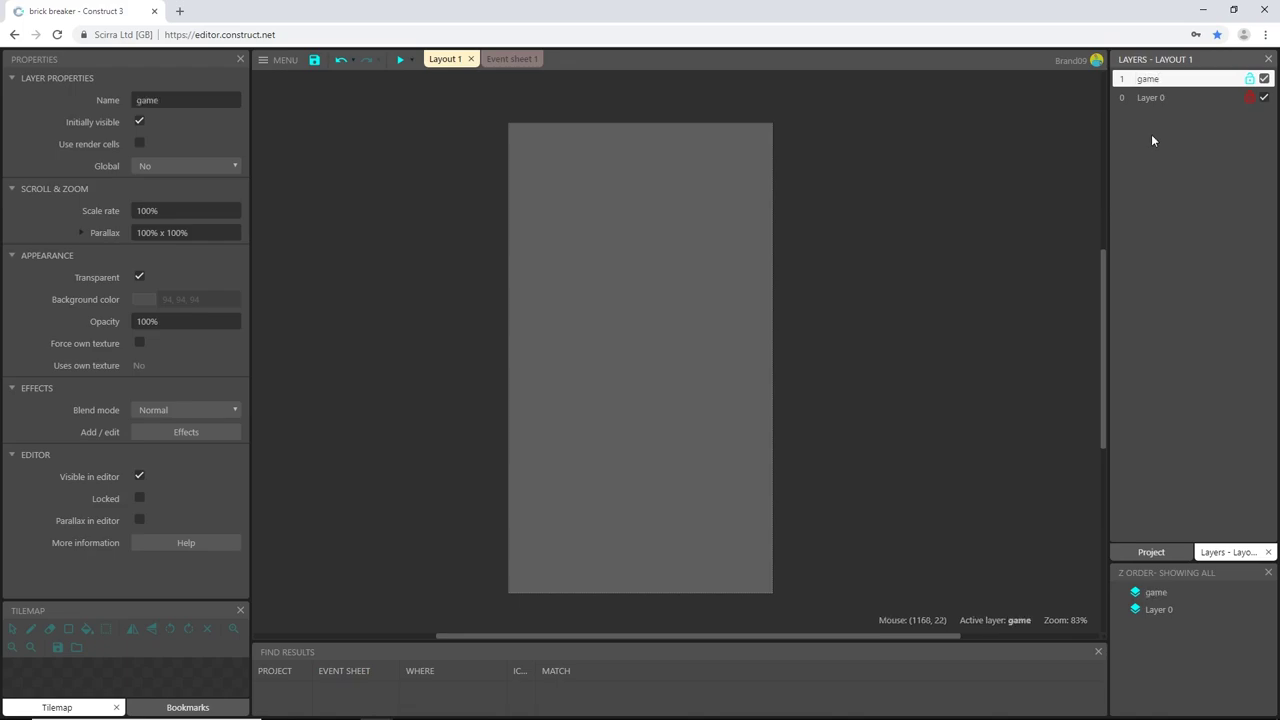
Rename Layer 0 to 'background'.
click(1158, 101)
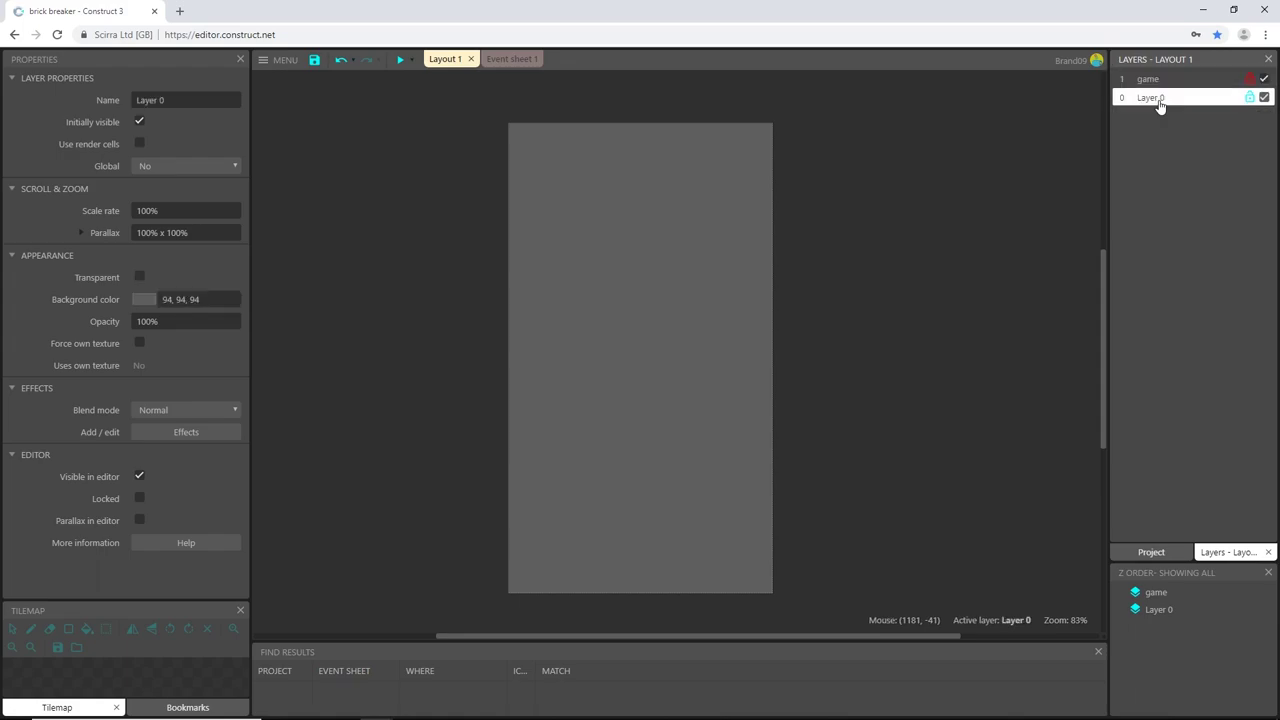
click(201, 100)
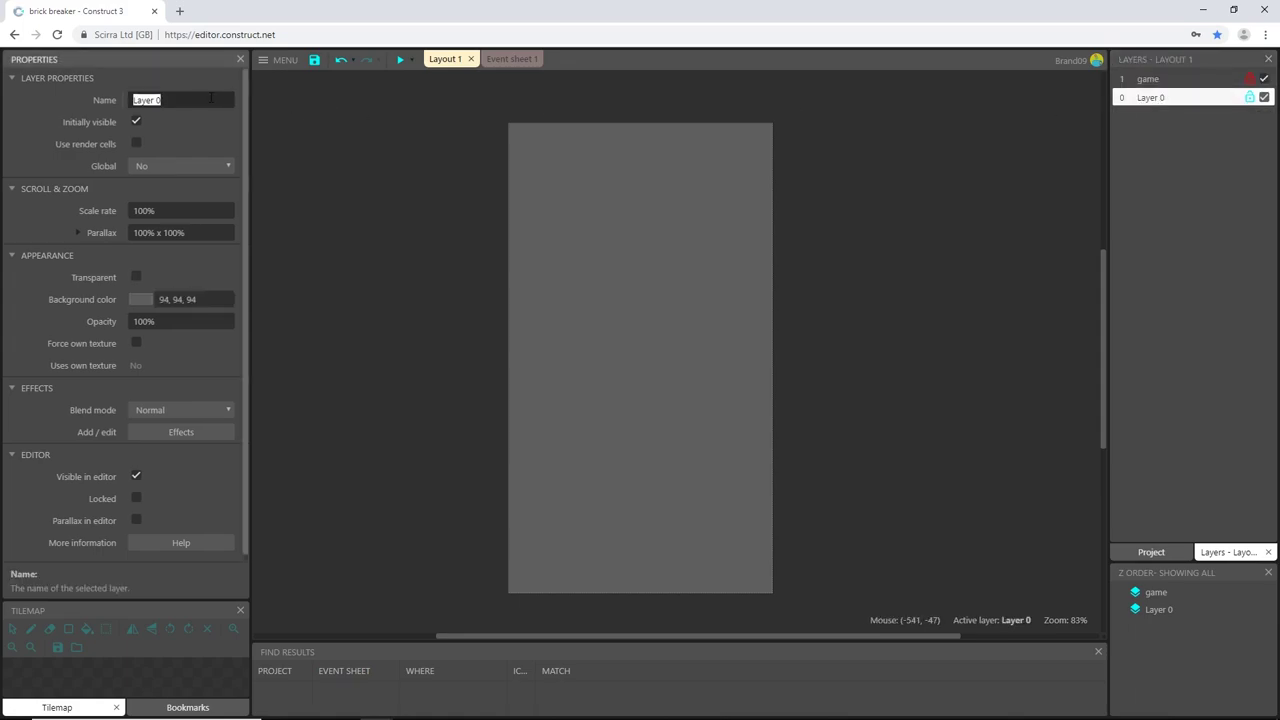
text(background)
key(Return)
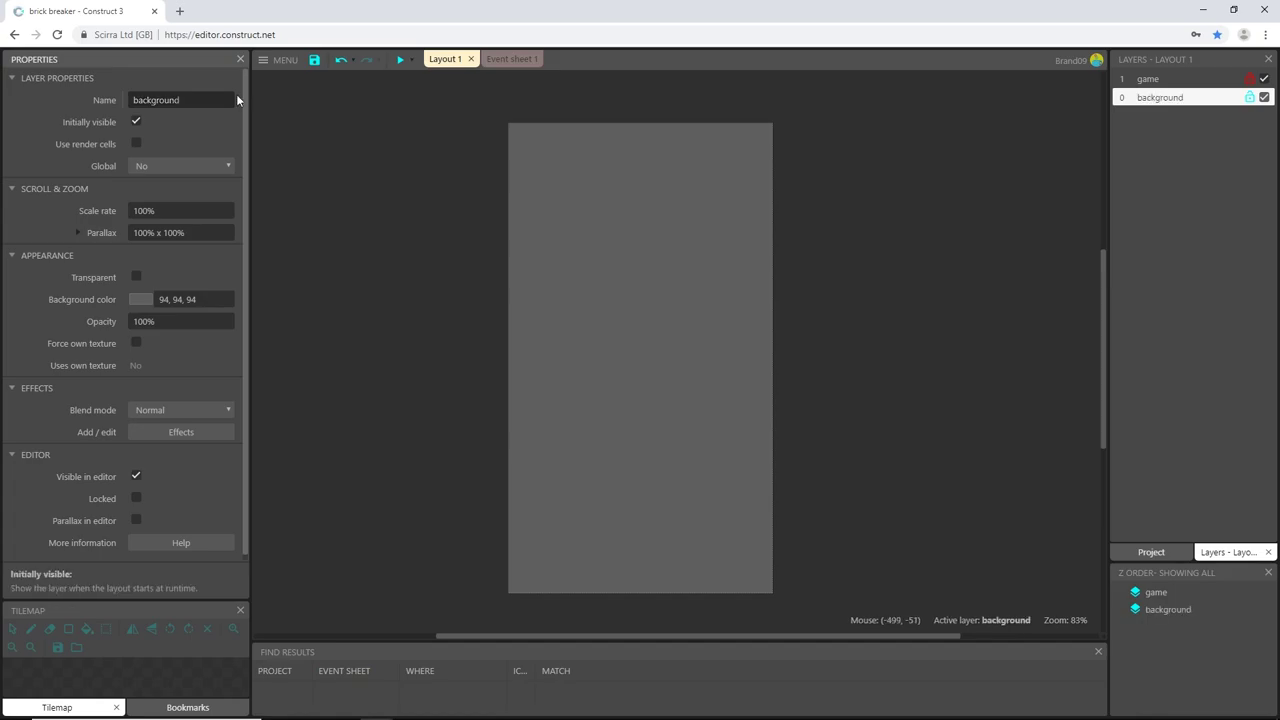
click(1159, 102)
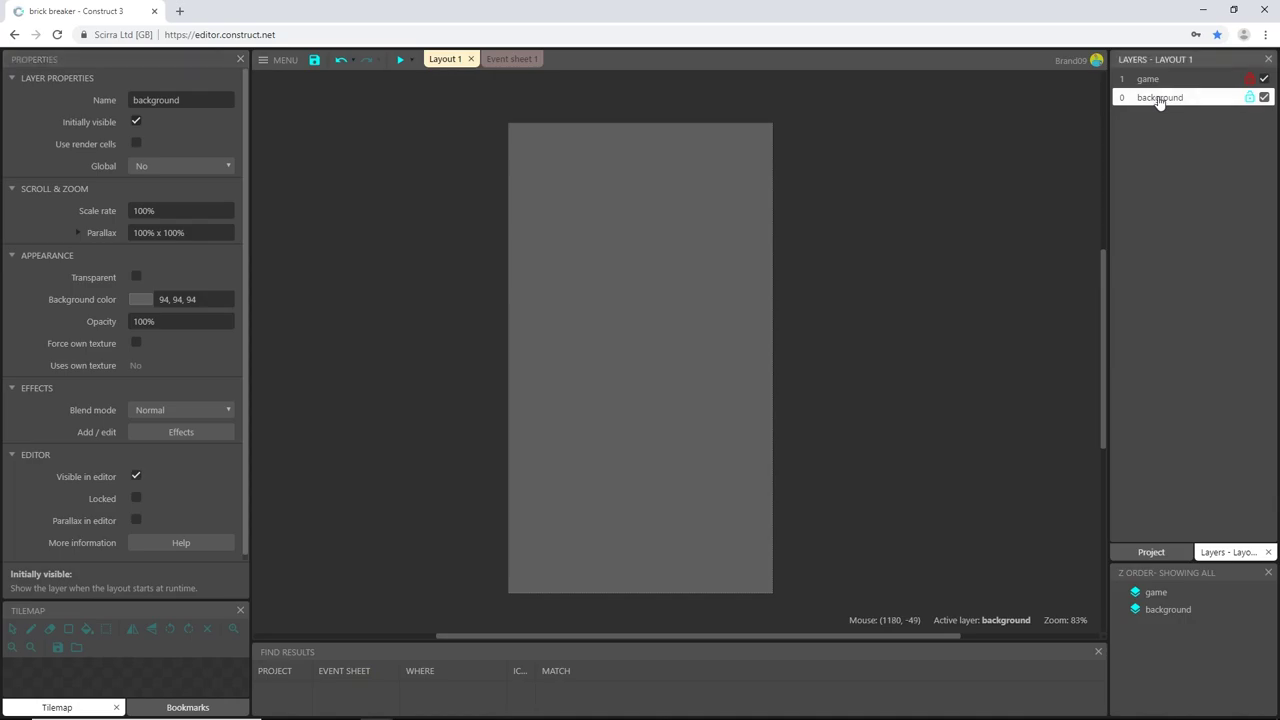
click(1194, 100)
Insert a new Sprite object and place it on the layout.
double_click(445, 296)
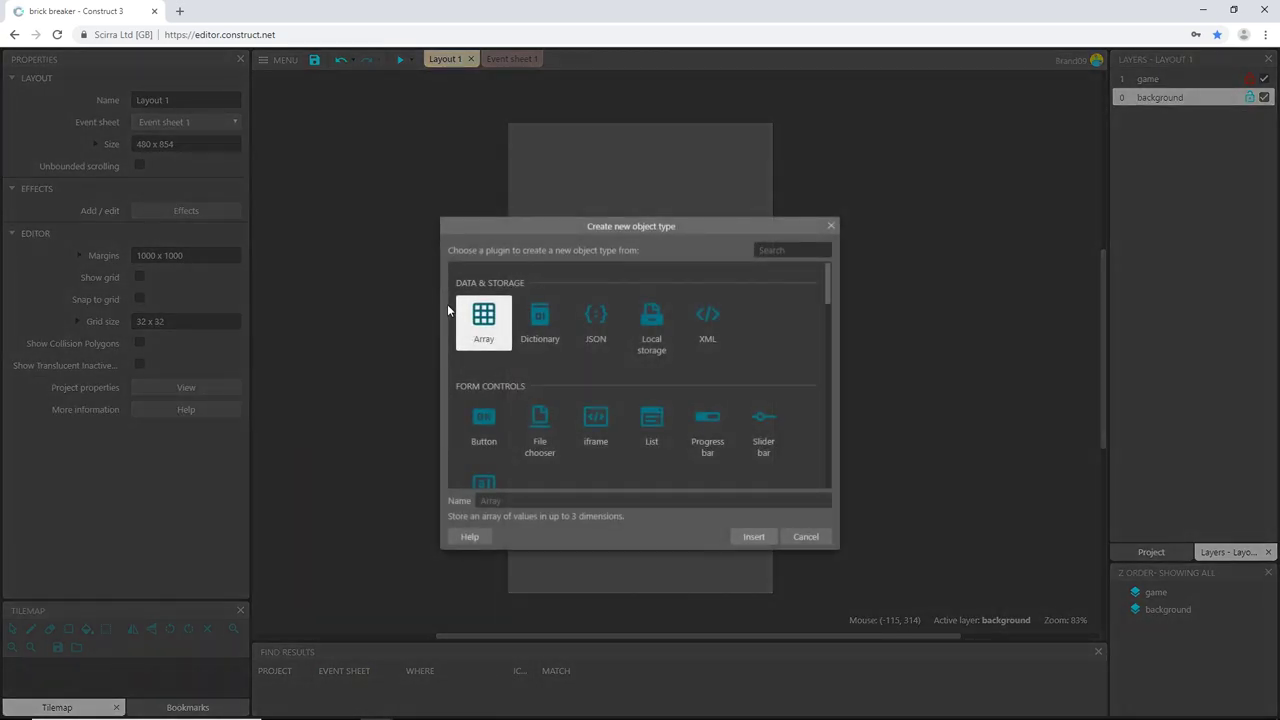
scroll(510, 356, down, 5)
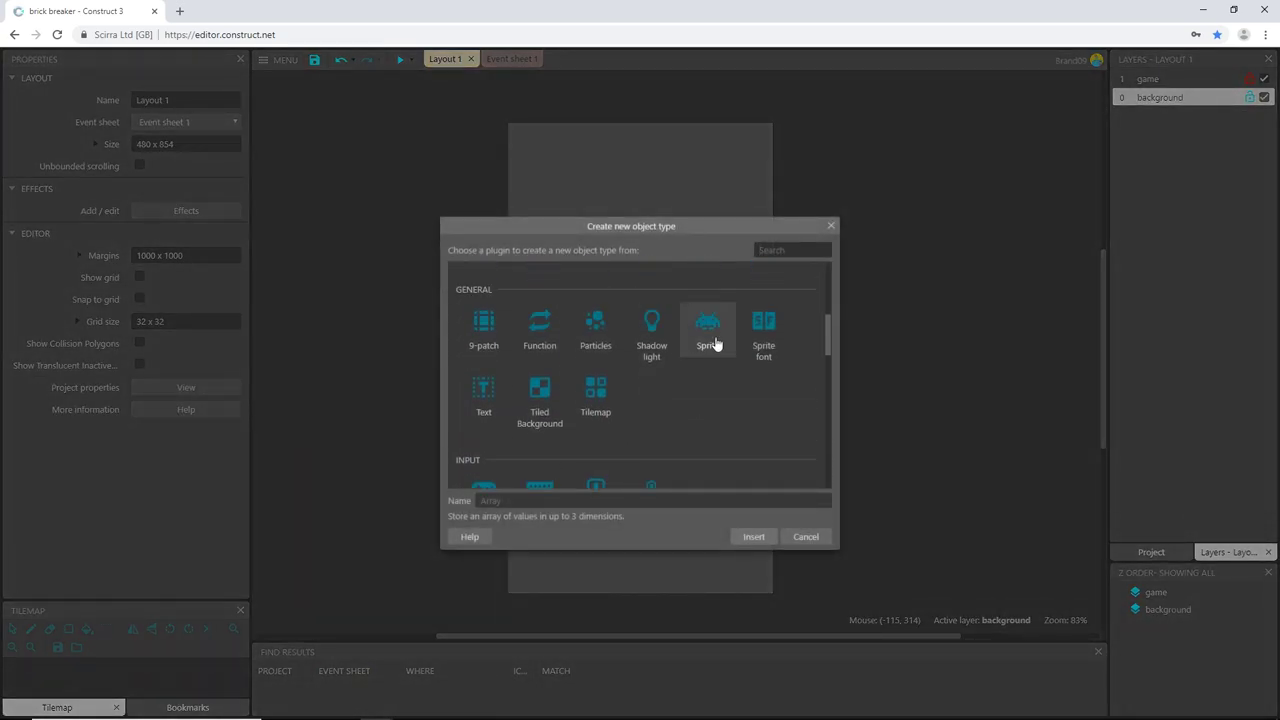
double_click(716, 344)
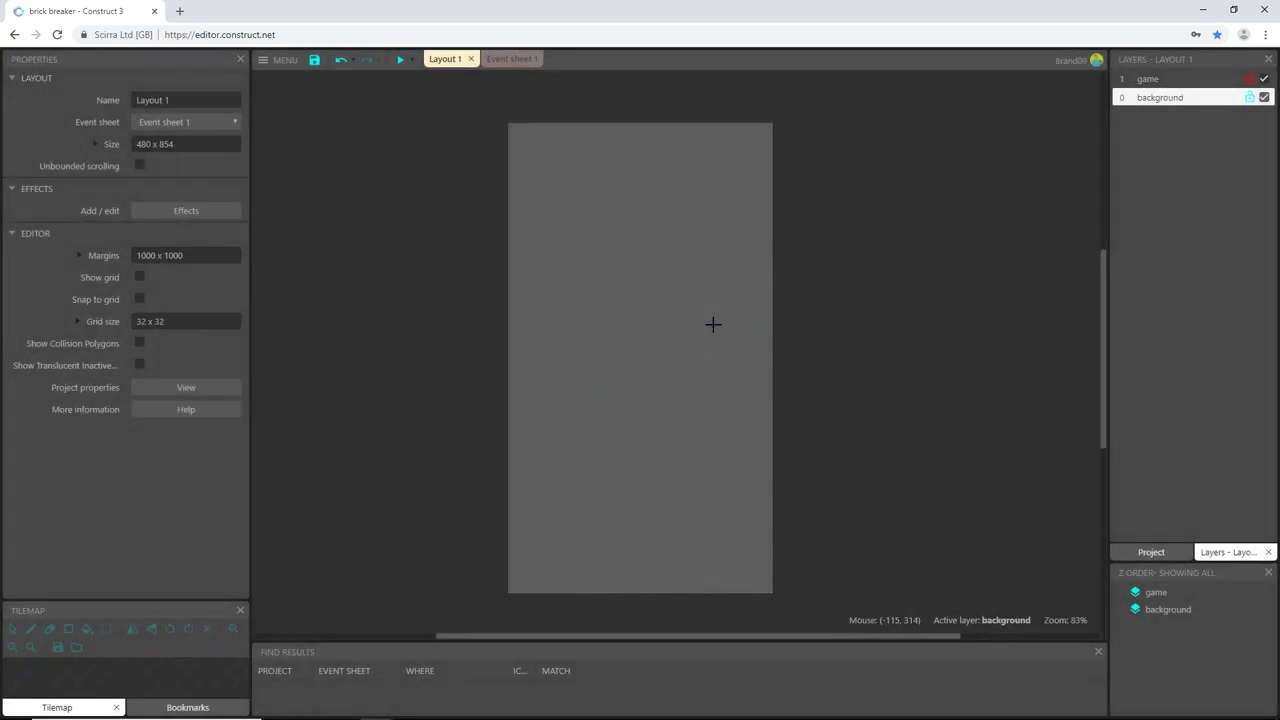
click(546, 197)
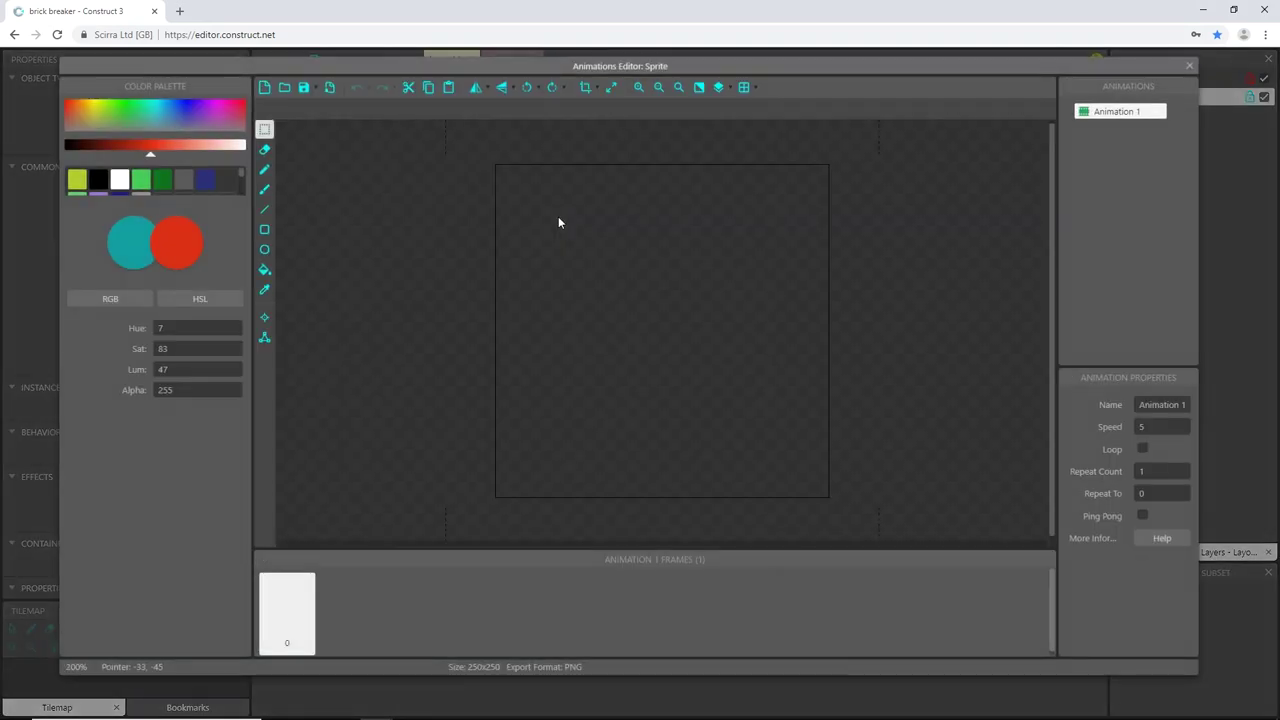
Resize the sprite's image canvas to width 480 and height 854.
click(611, 89)
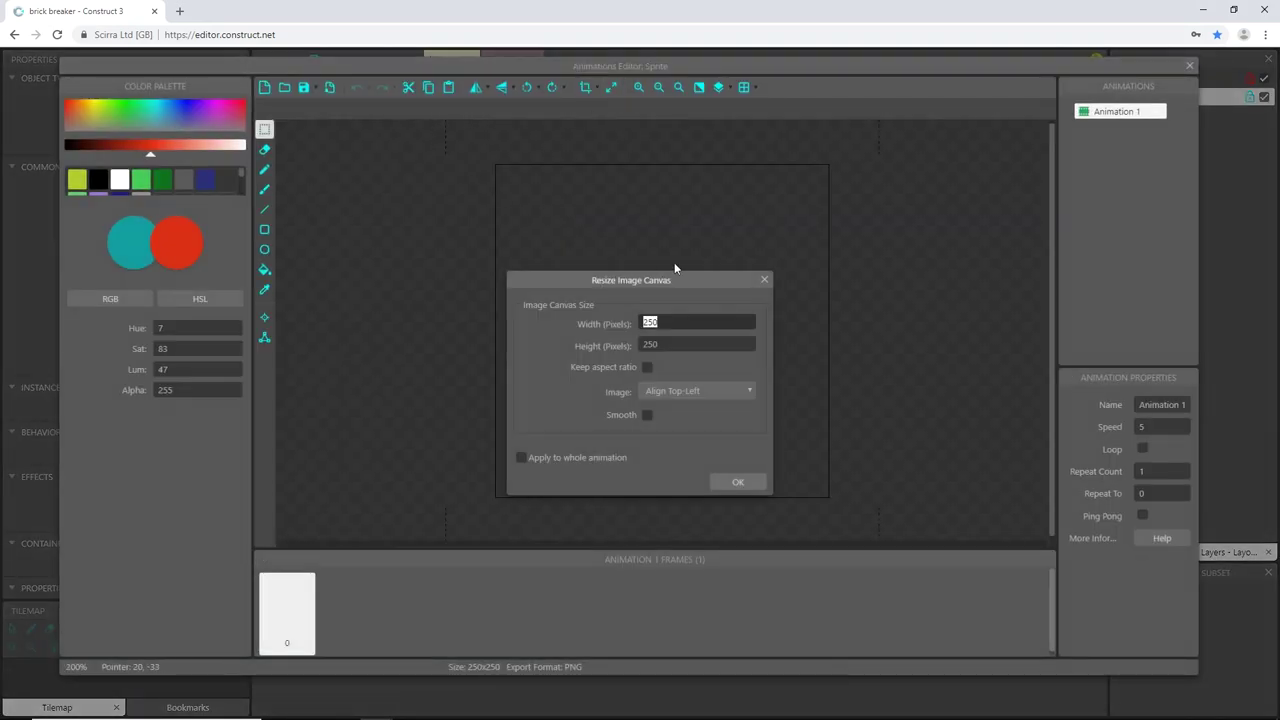
text(480)
key(Tab)
text(854)
key(Return)
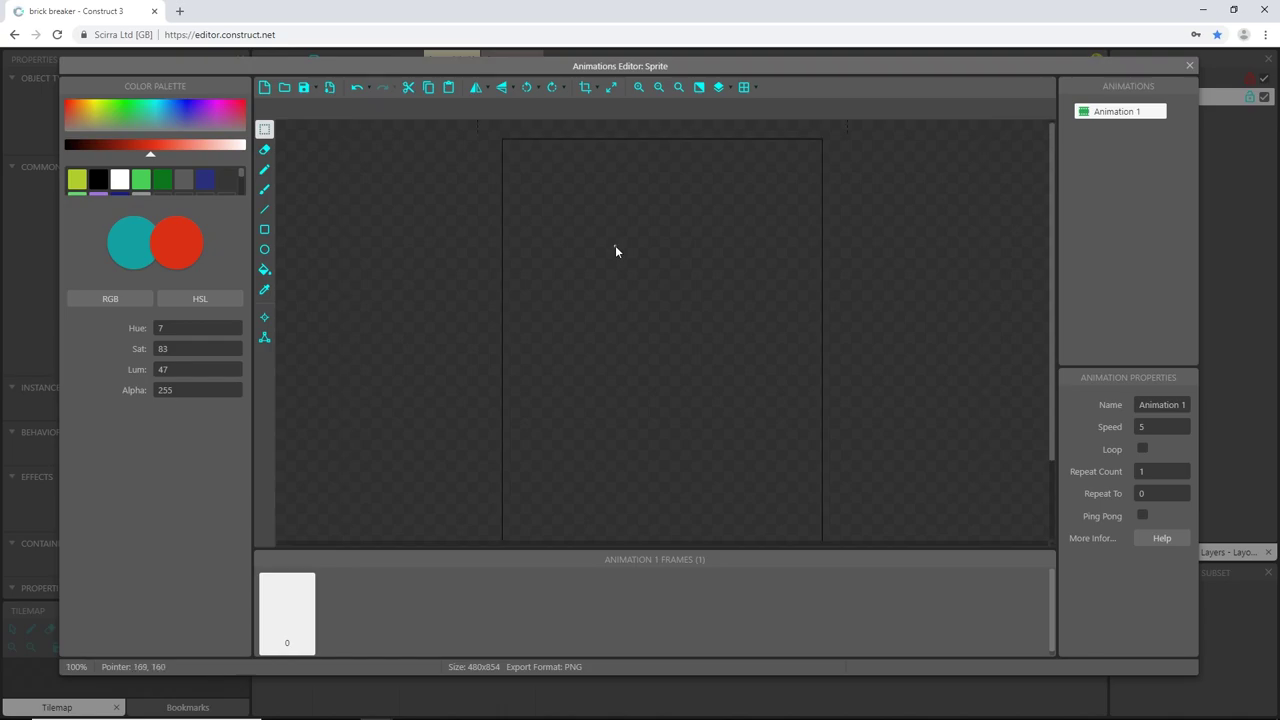
scroll(616, 250, down, 3)
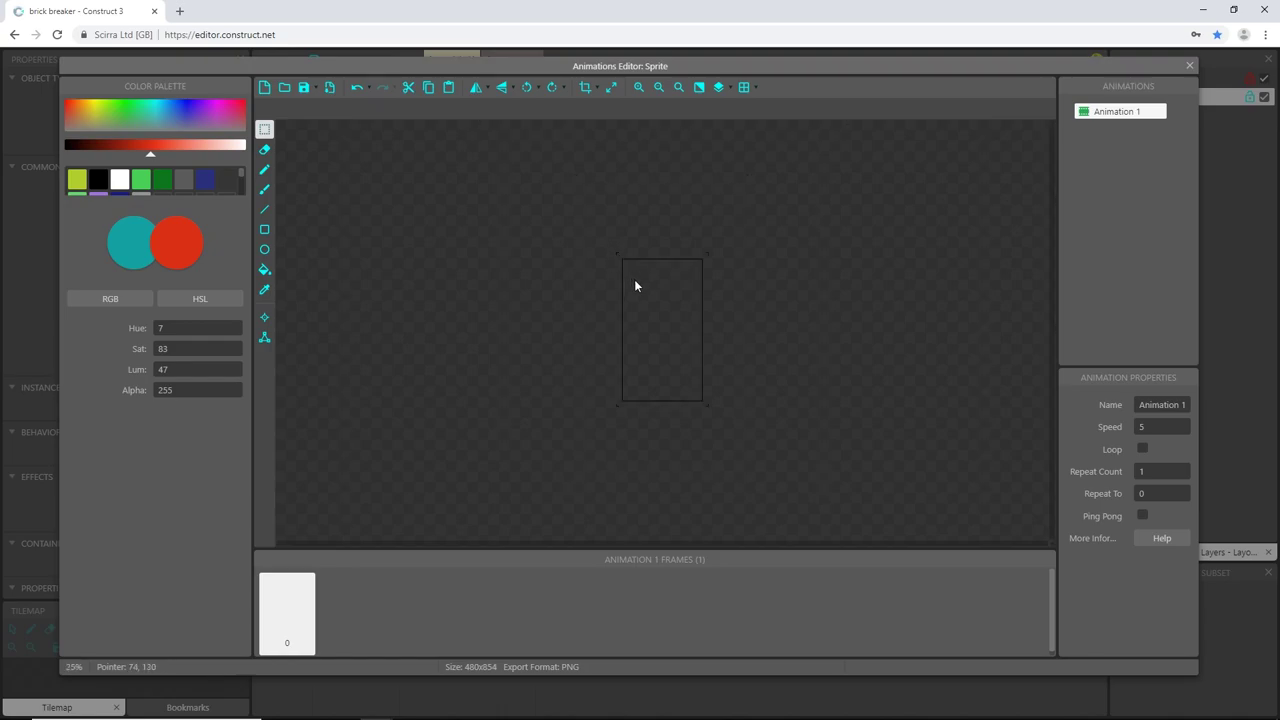
scroll(635, 280, up, 1)
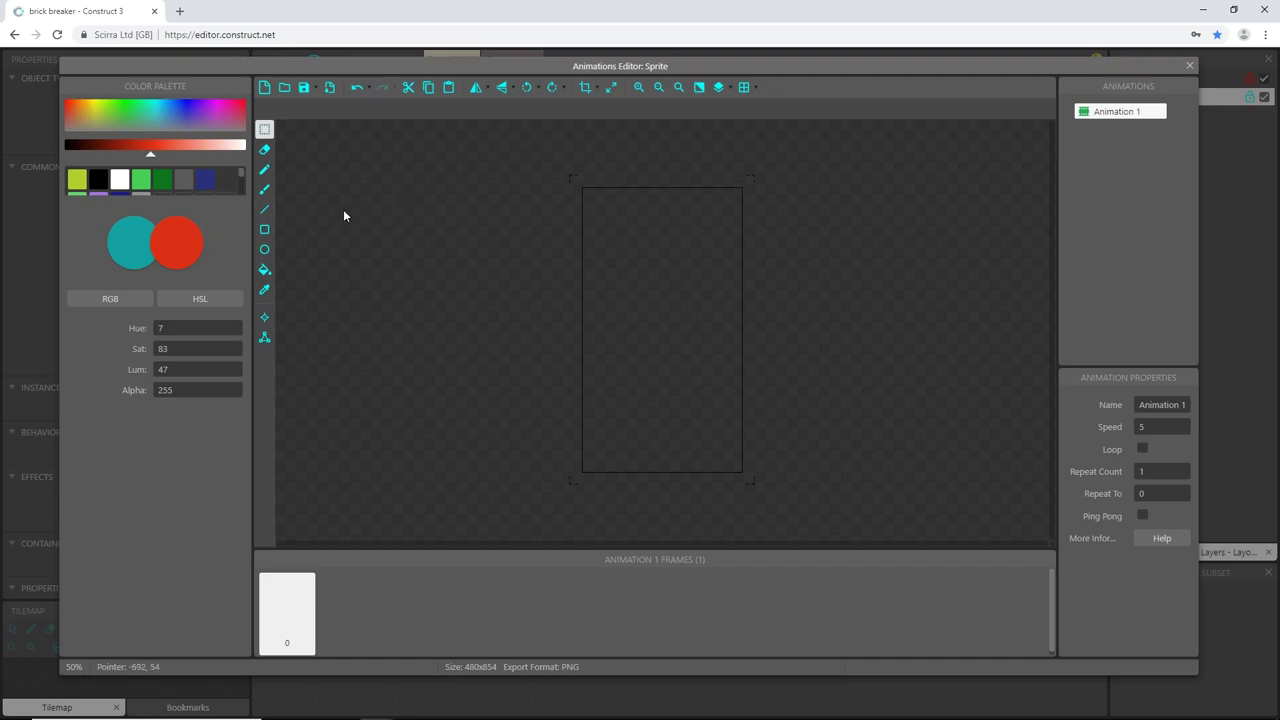
Move the sprite's Origin image point to the top-left corner.
click(263, 322)
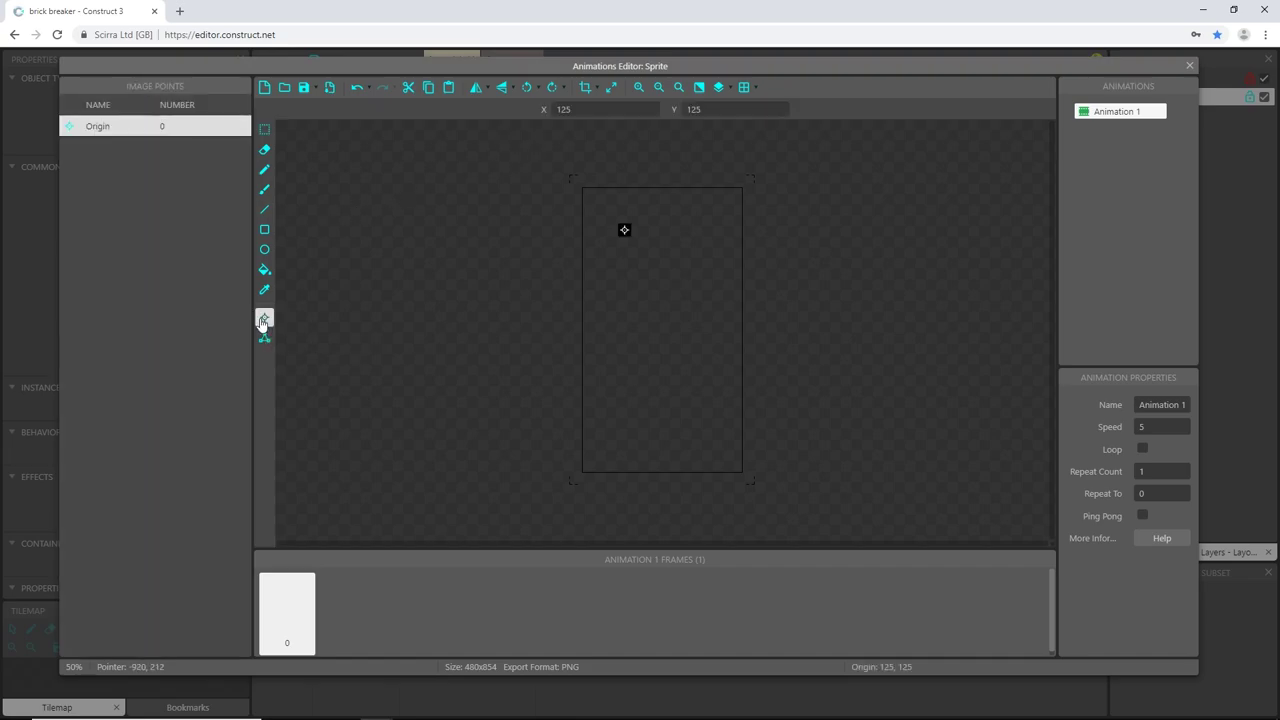
right_click(122, 128)
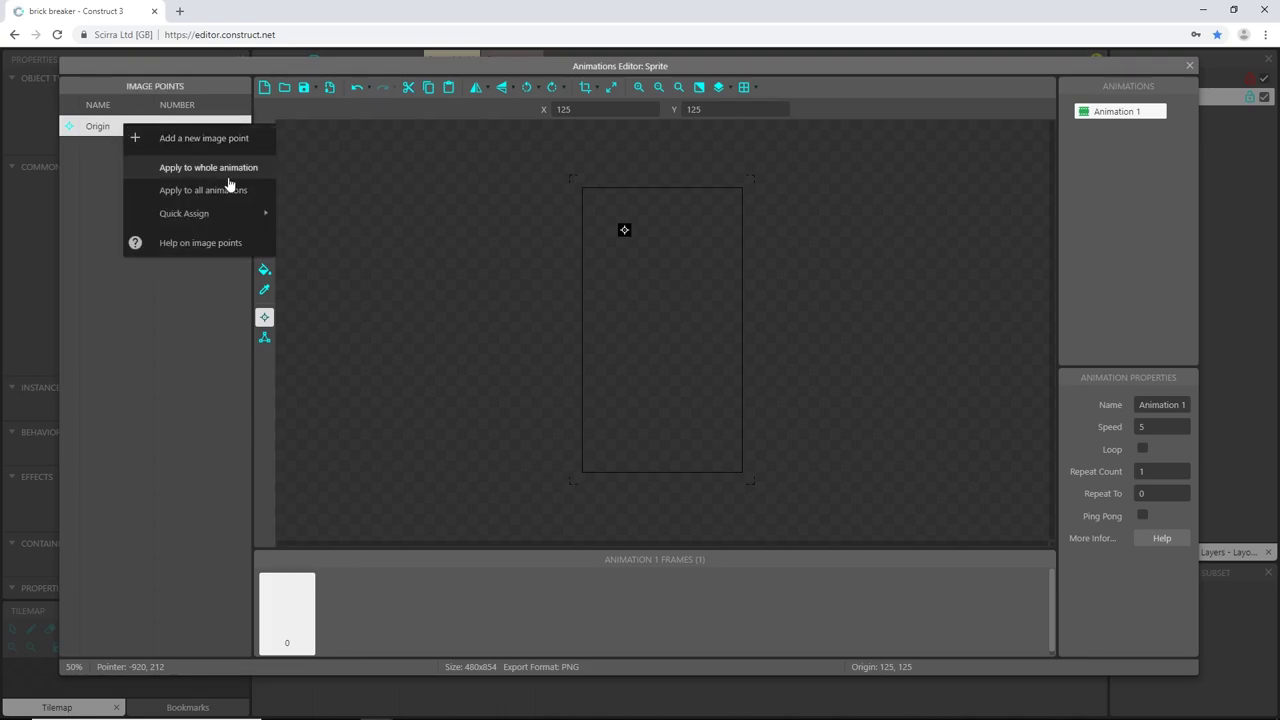
mouse_move(252, 222)
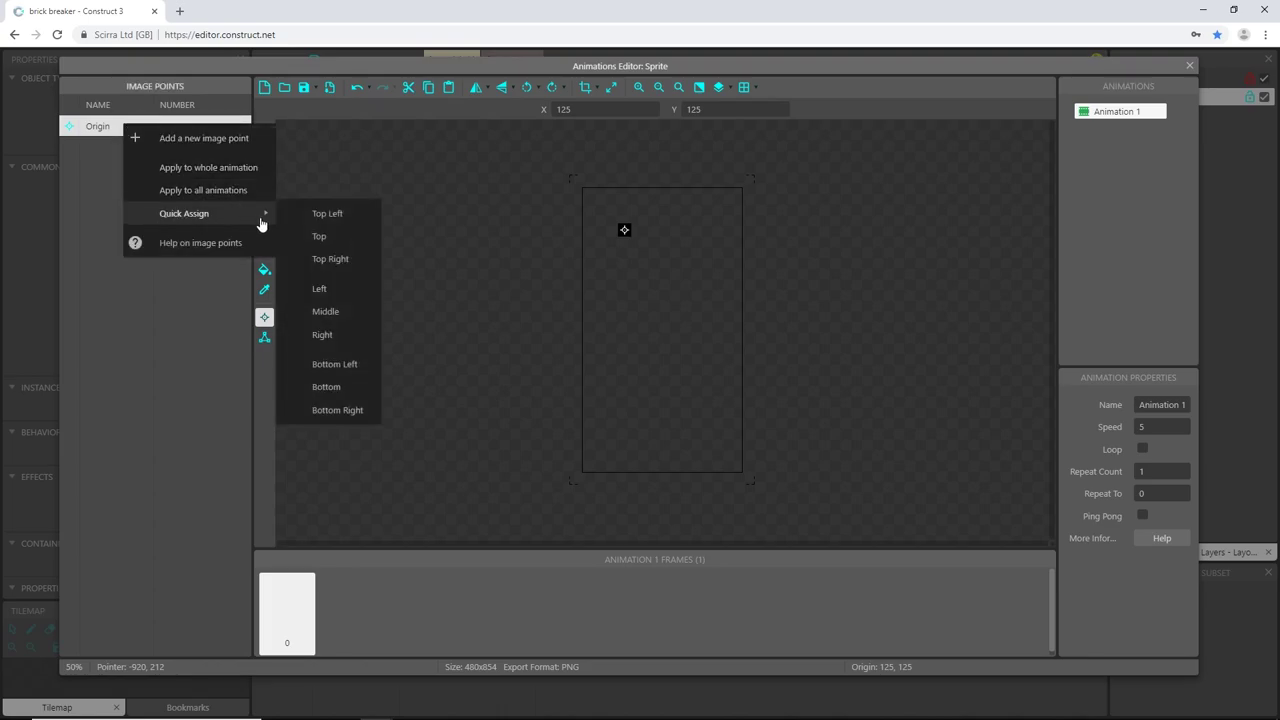
click(332, 215)
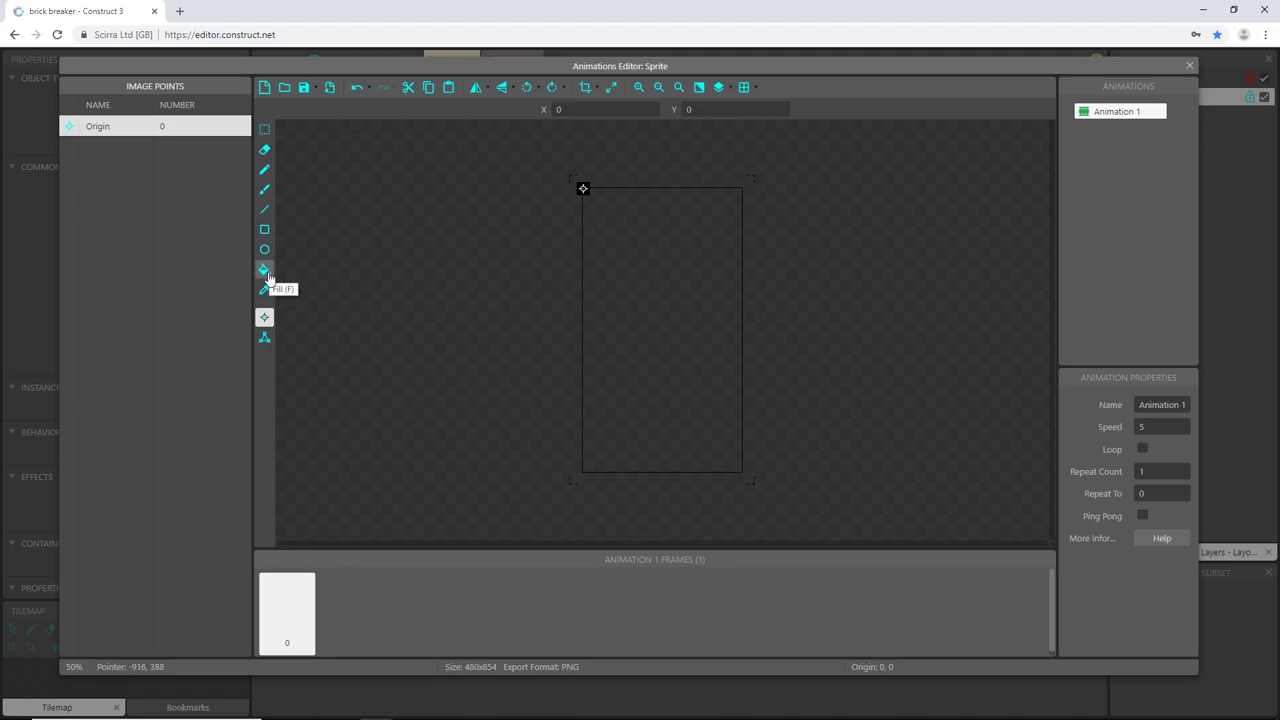
Flood-fill the whole sprite image with a very dark grey.
click(264, 270)
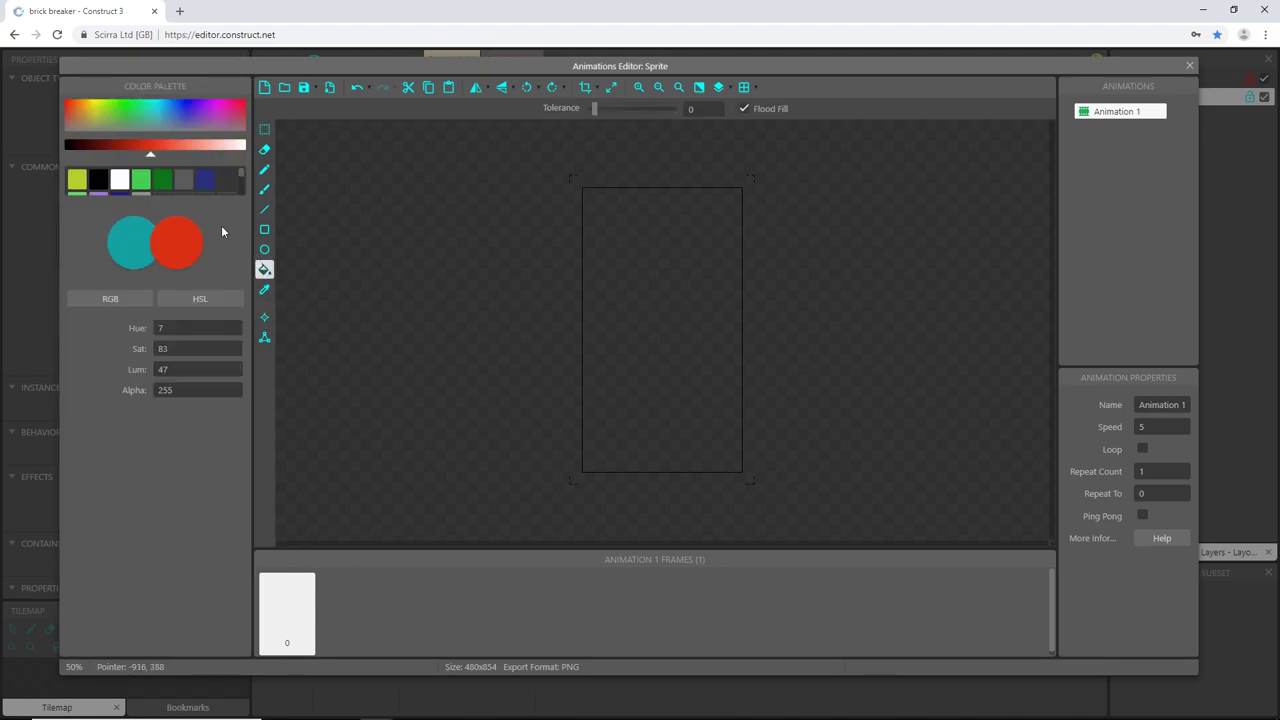
click(98, 181)
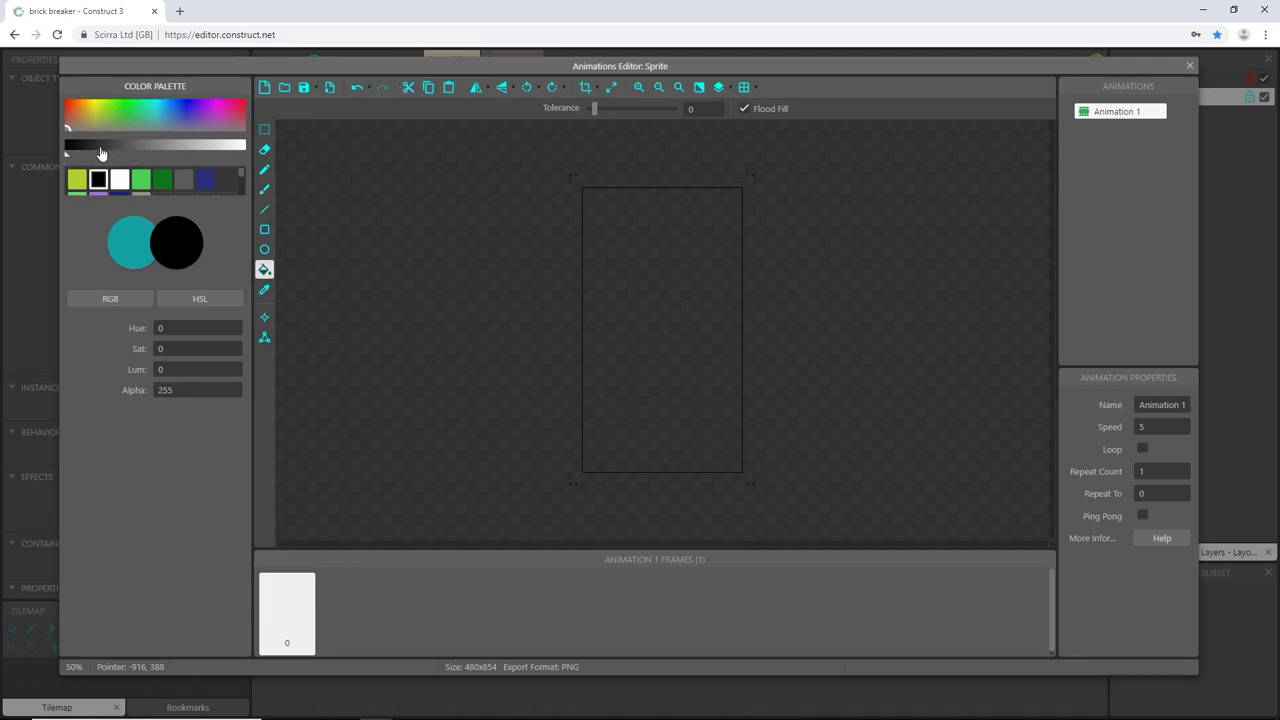
click(103, 150)
click(101, 151)
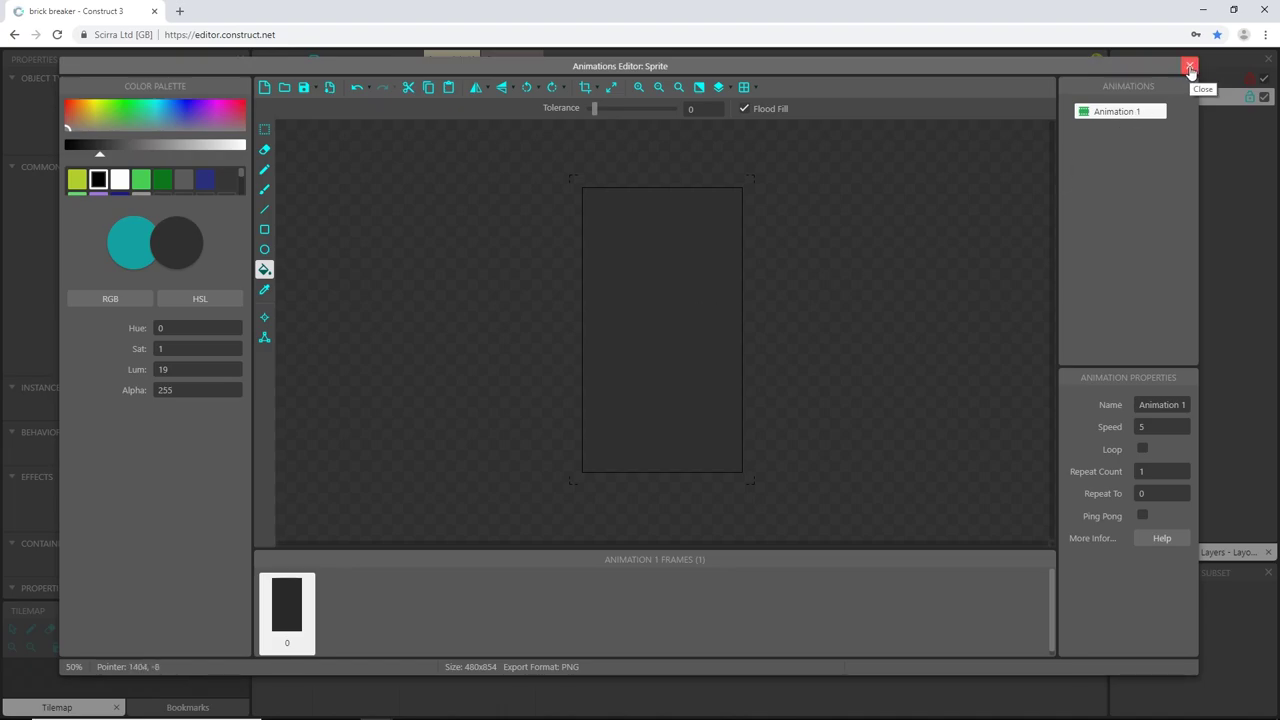
Set the dark-grey sprite's position to 0,0 so it covers Layout 1 exactly.
click(1190, 67)
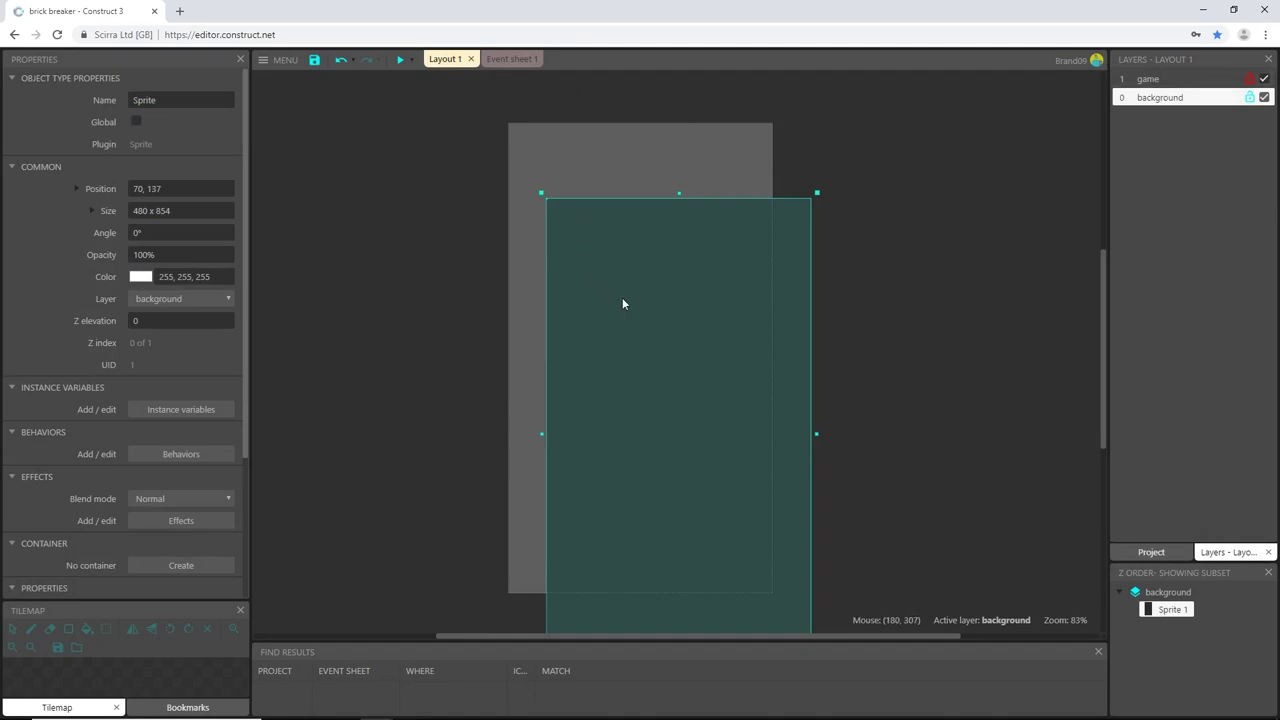
drag(683, 332, 633, 330)
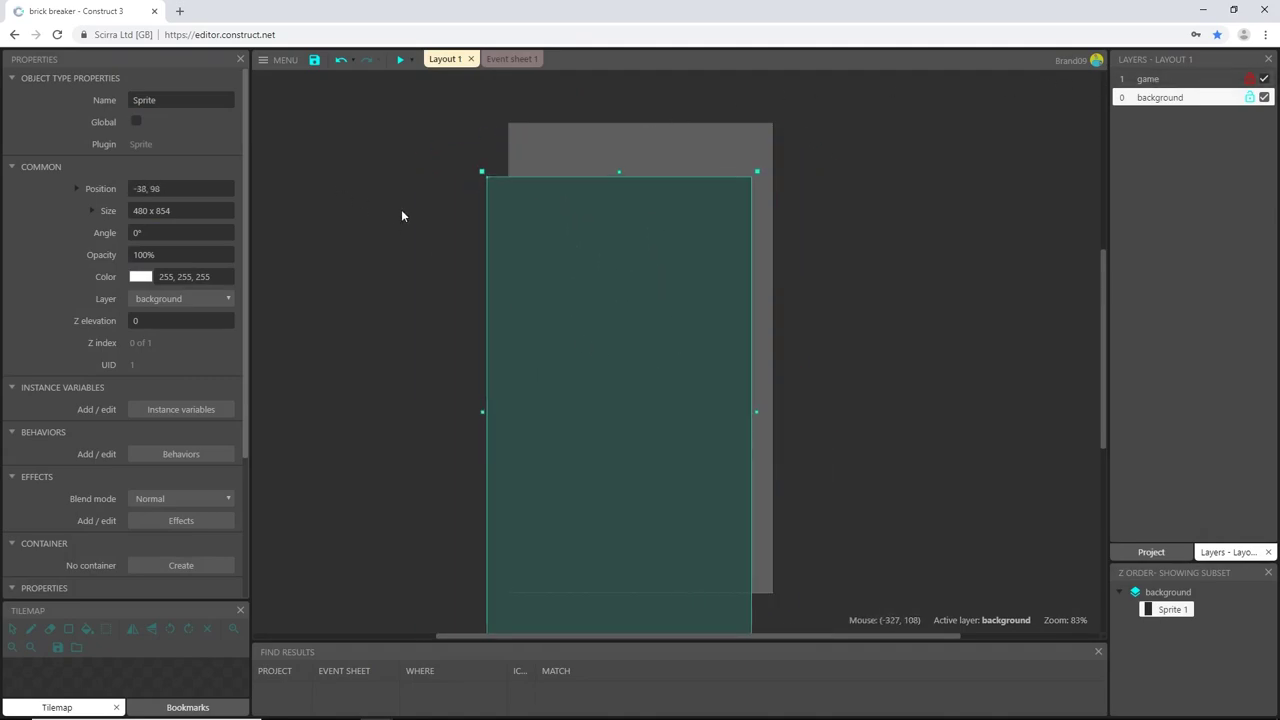
click(185, 191)
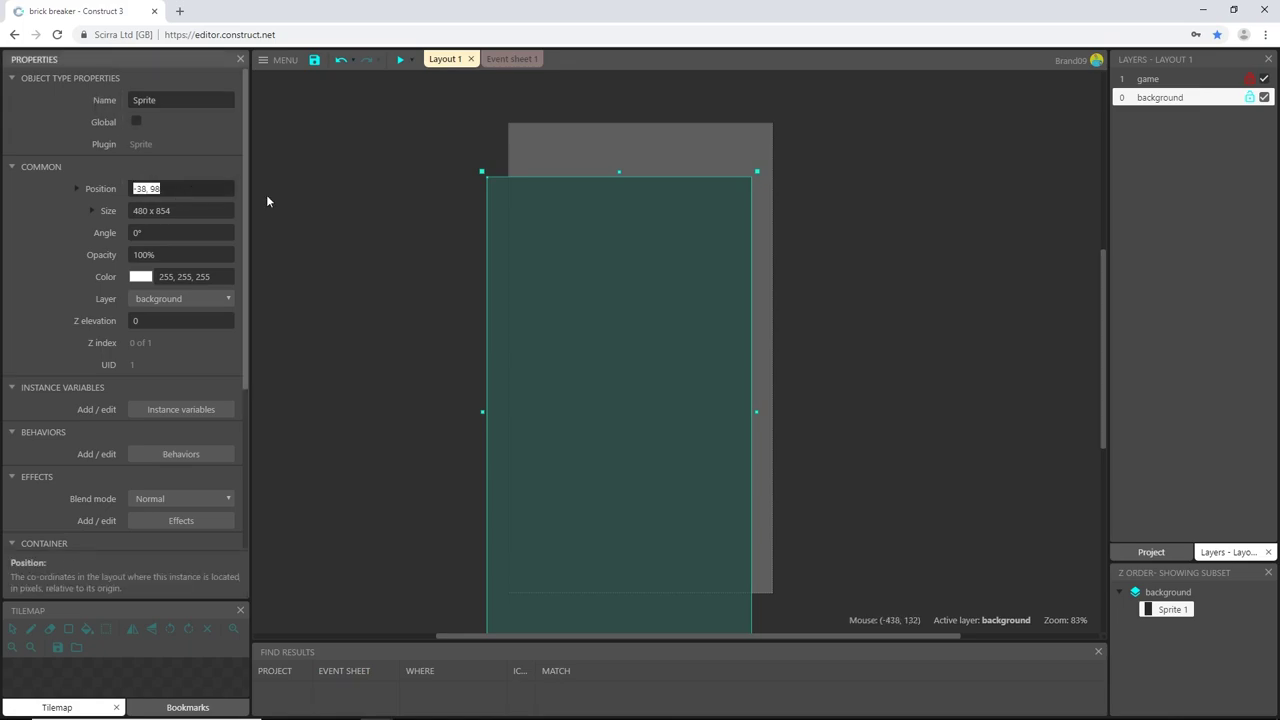
text(0,0)
key(Tab)
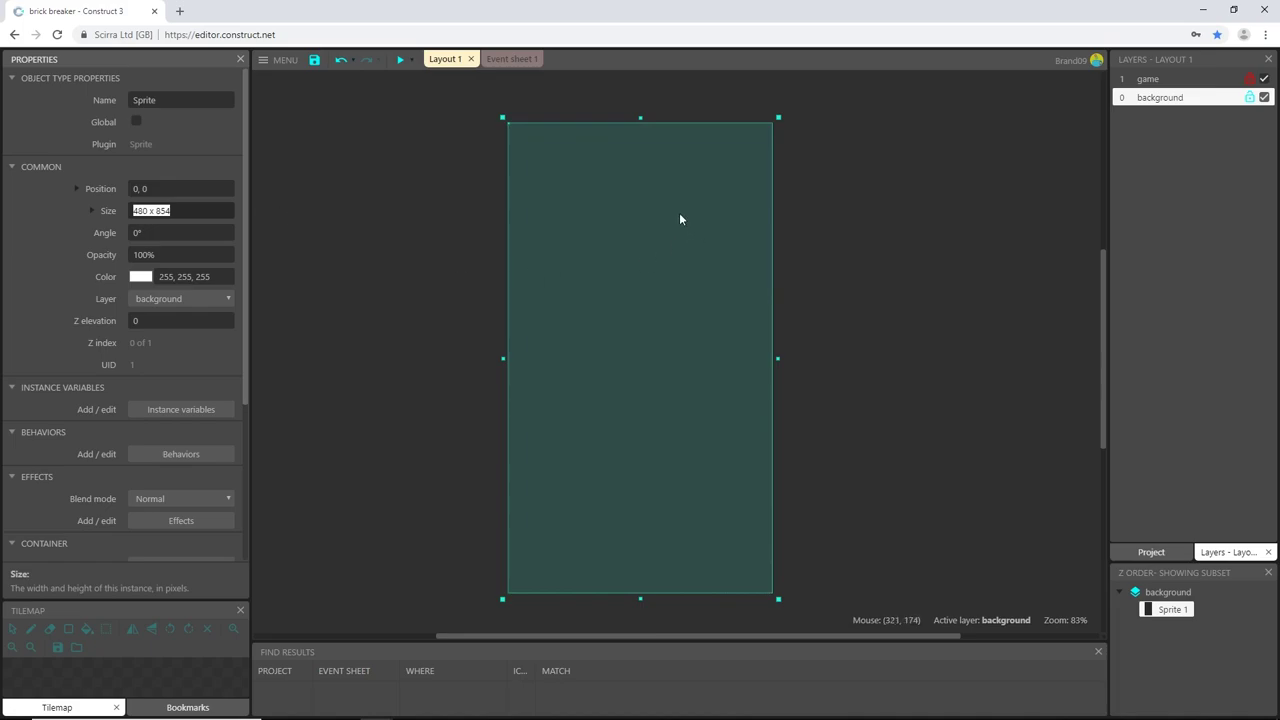
click(435, 248)
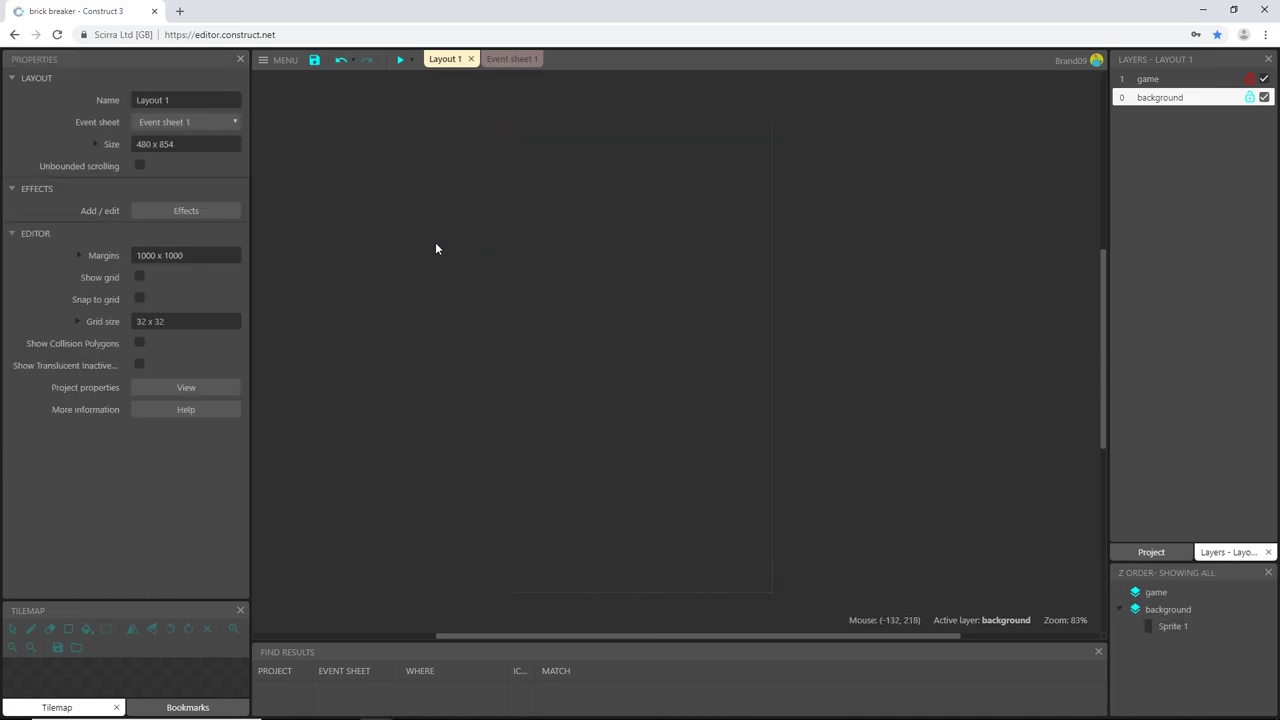
Tick Transparent on the background layer, then reselect the sprite.
click(1188, 81)
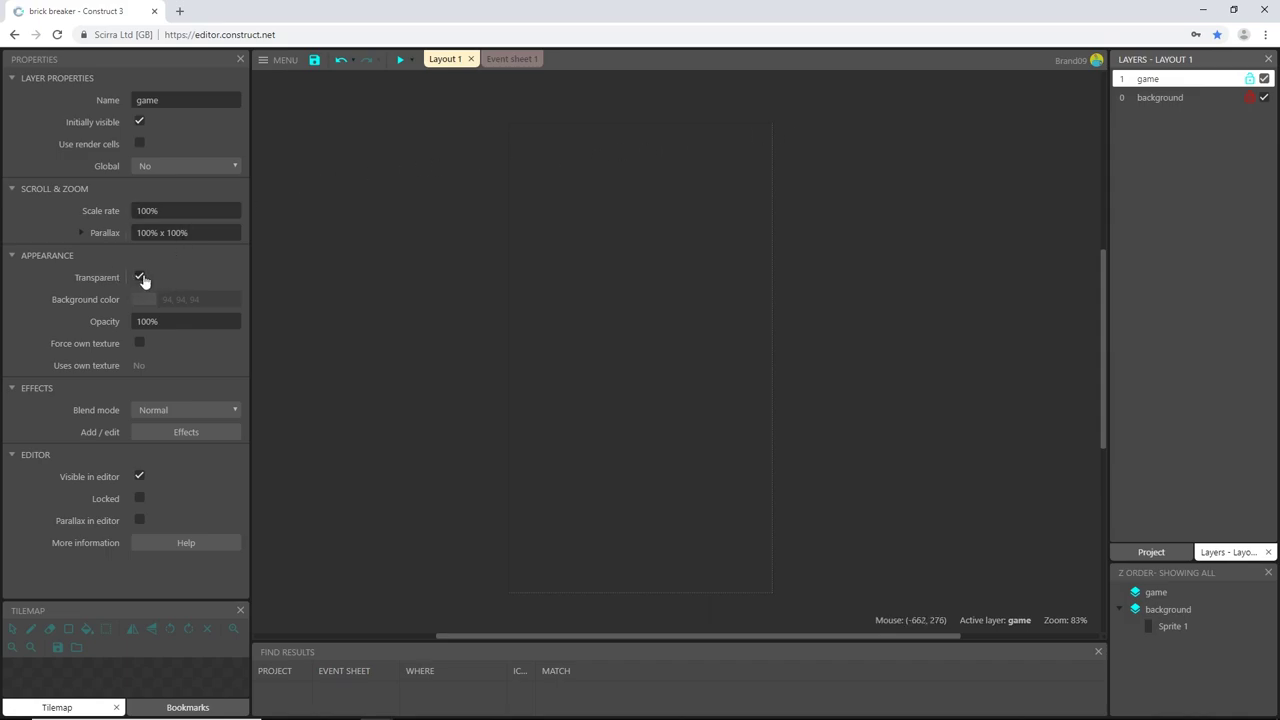
click(1173, 100)
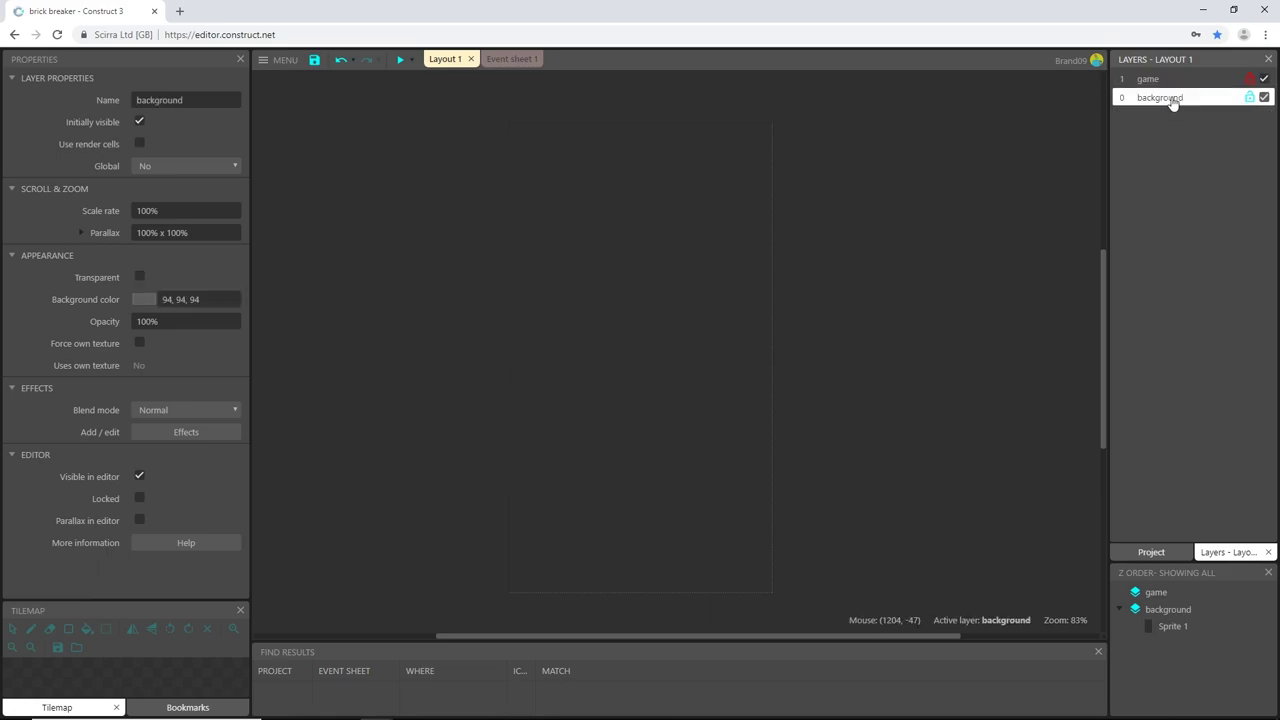
click(140, 279)
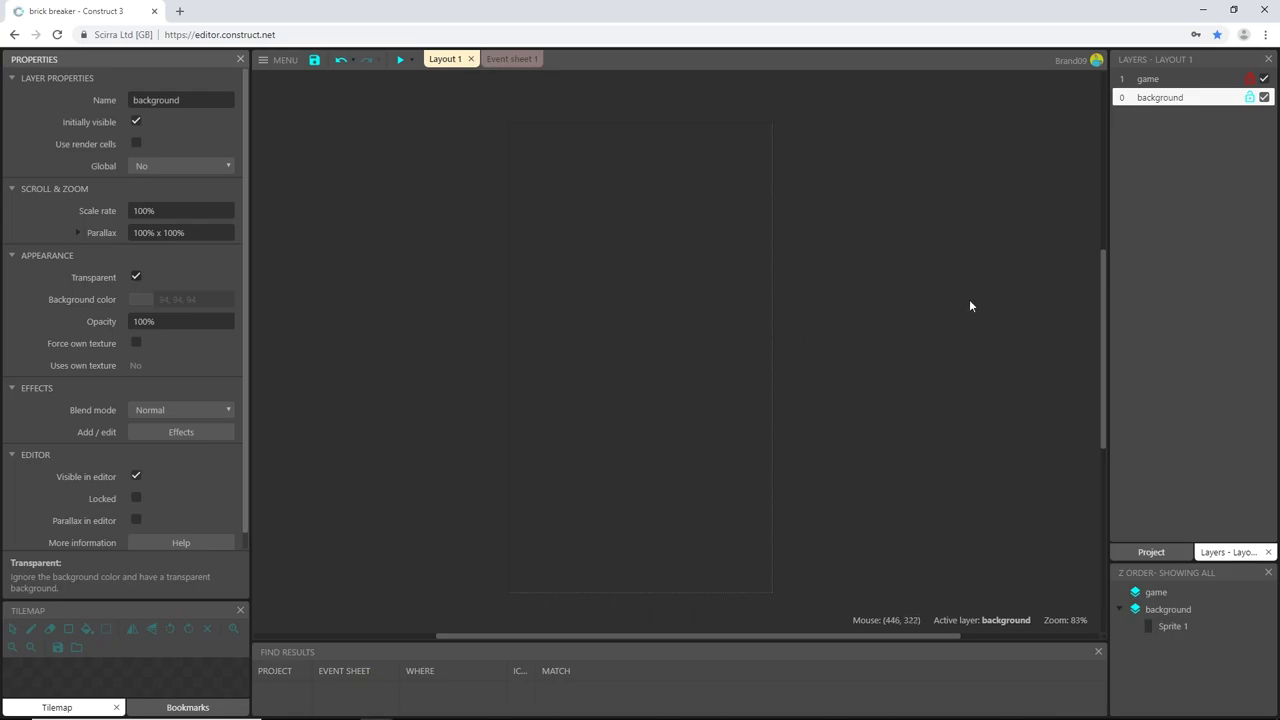
click(1192, 104)
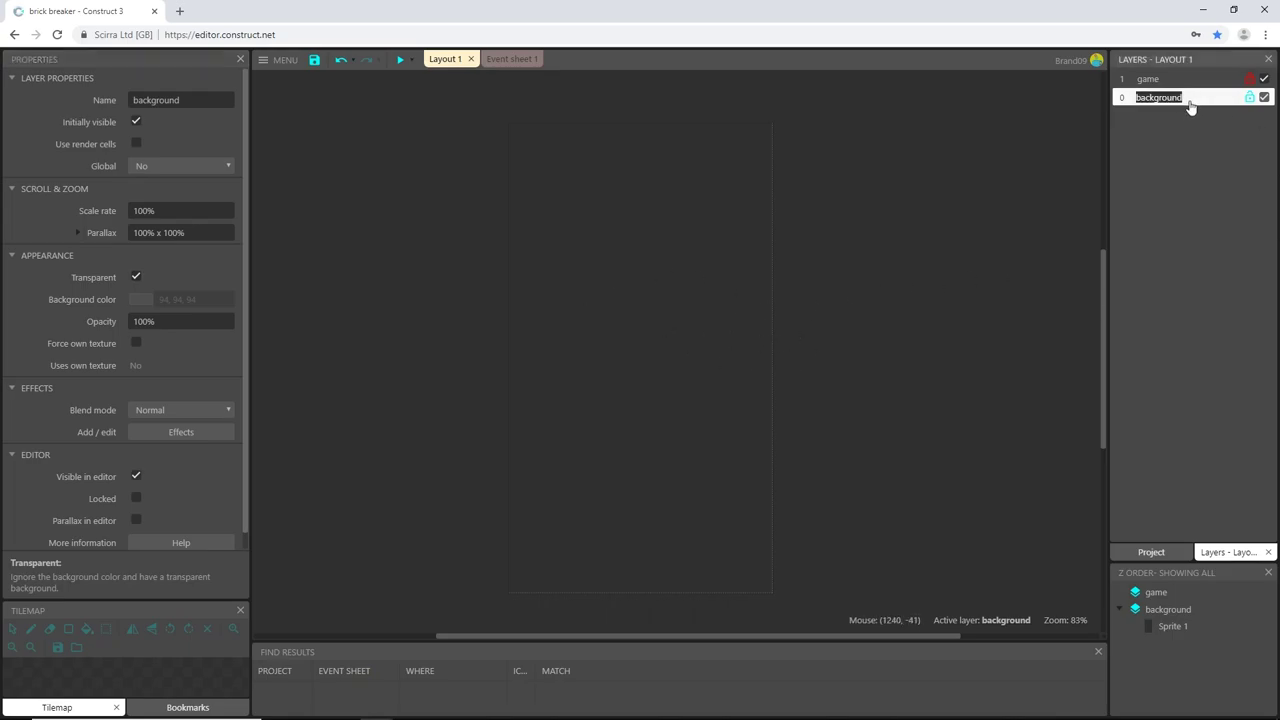
click(592, 325)
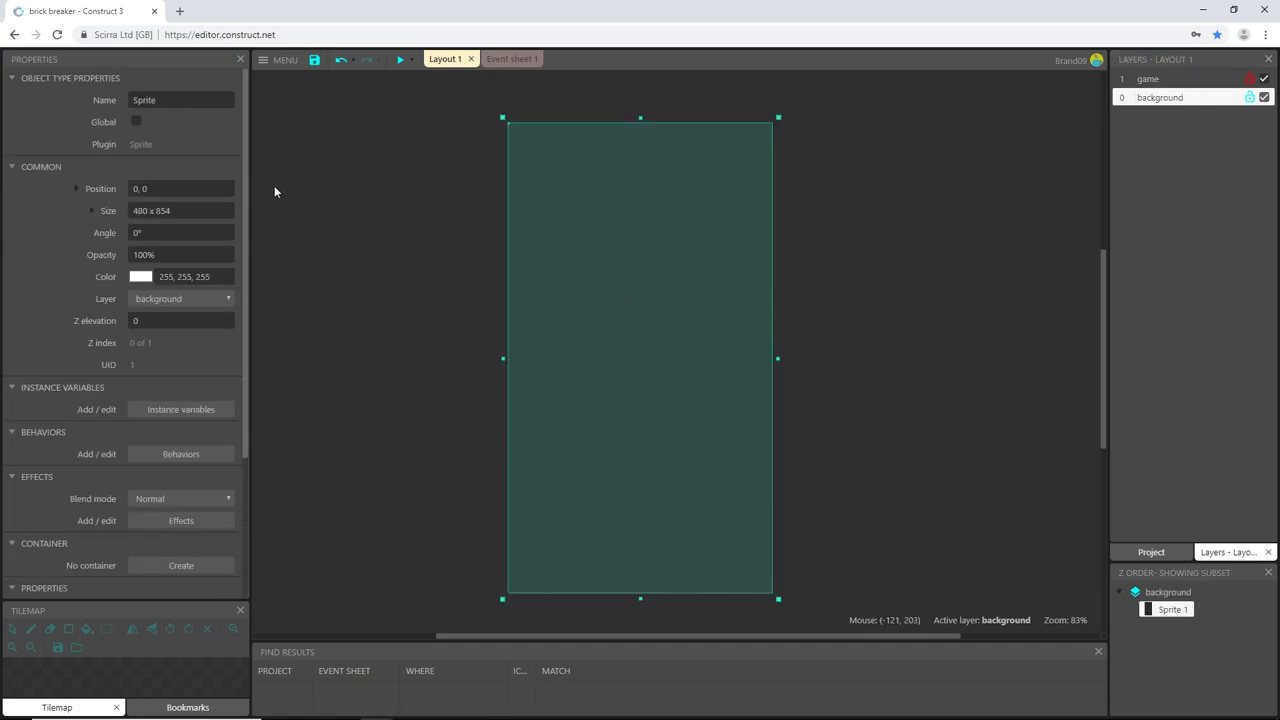
Rename the sprite object to 'background'.
click(189, 99)
text(b)
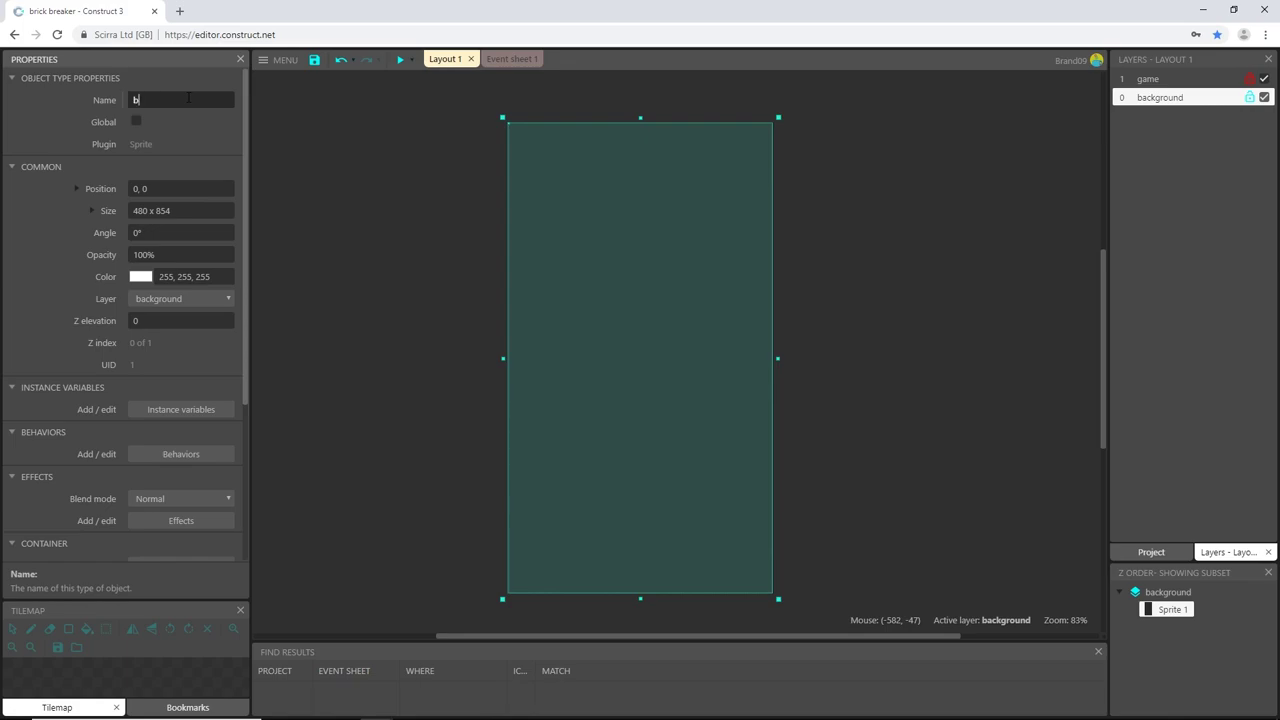
text(ackground)
key(Tab)
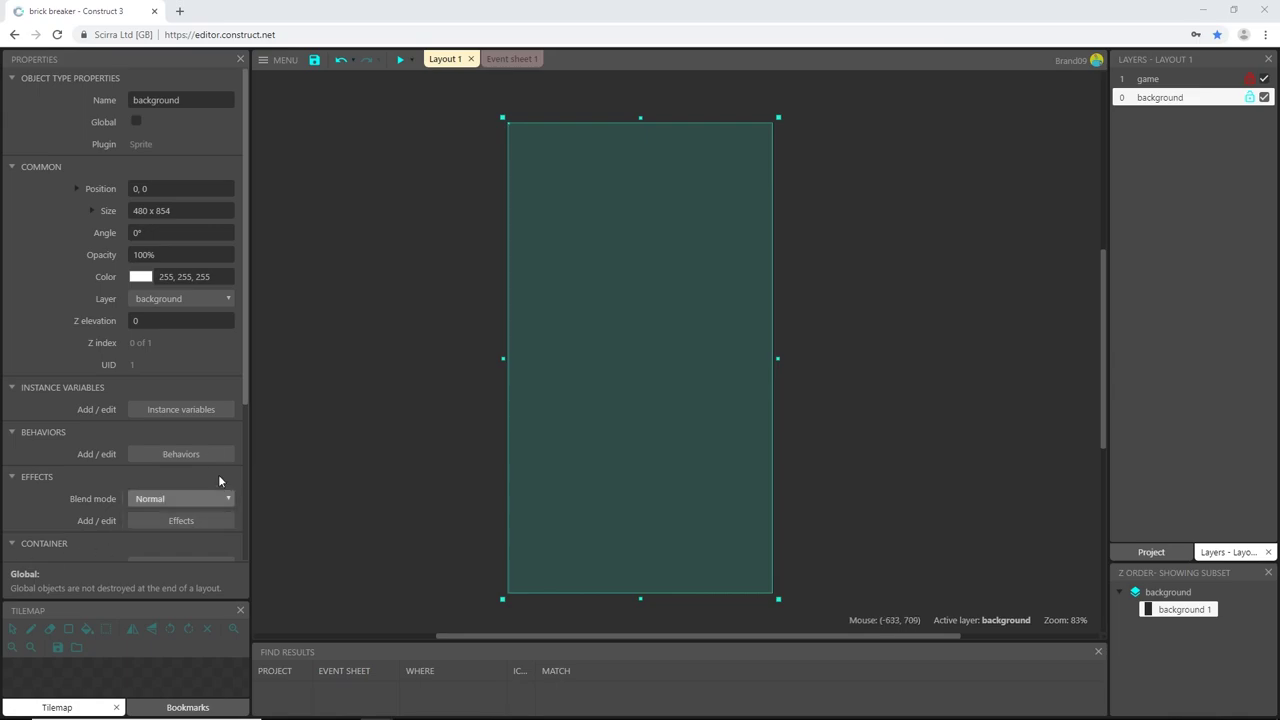
Add a Vignette effect to the background sprite.
click(170, 524)
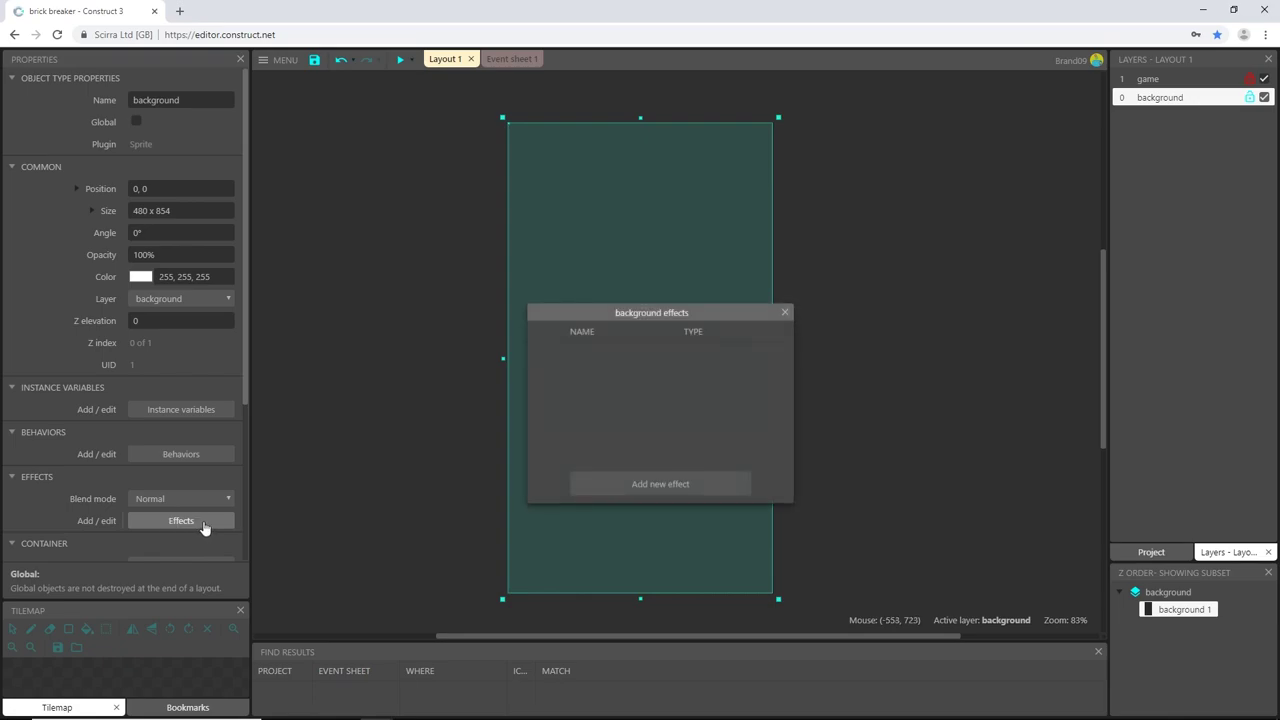
click(665, 487)
scroll(645, 445, down, 5)
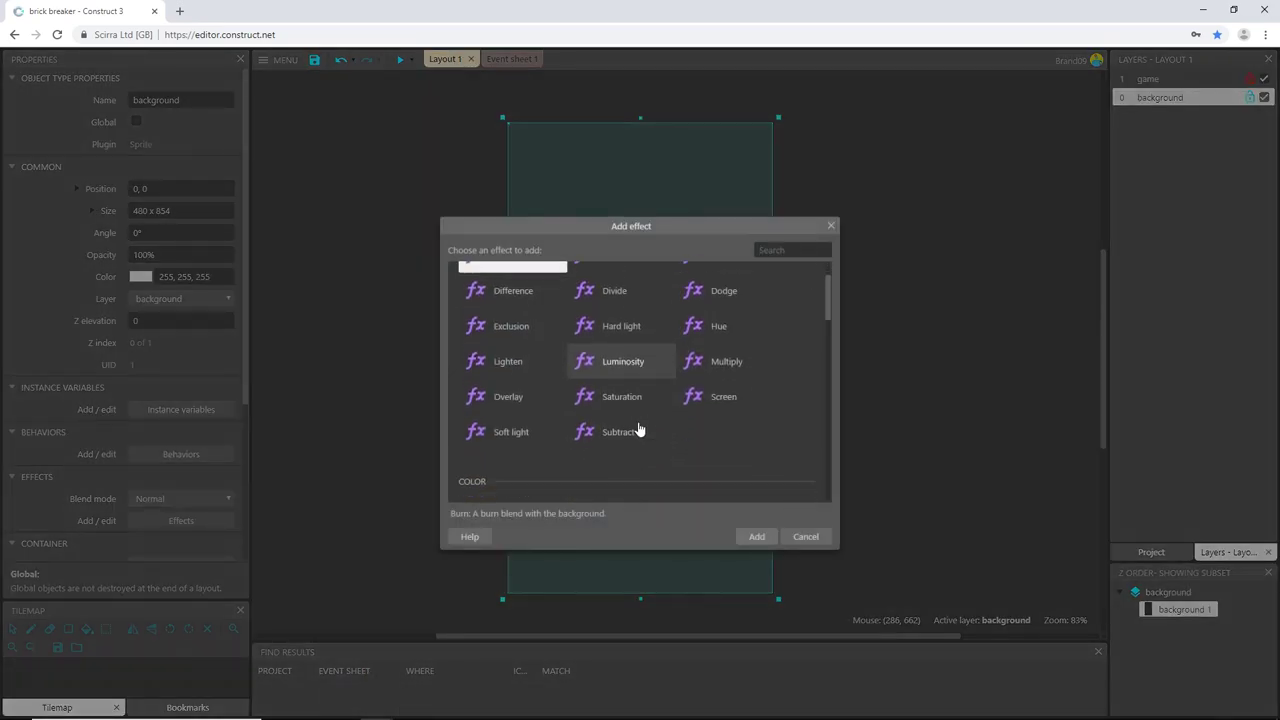
scroll(633, 433, down, 3)
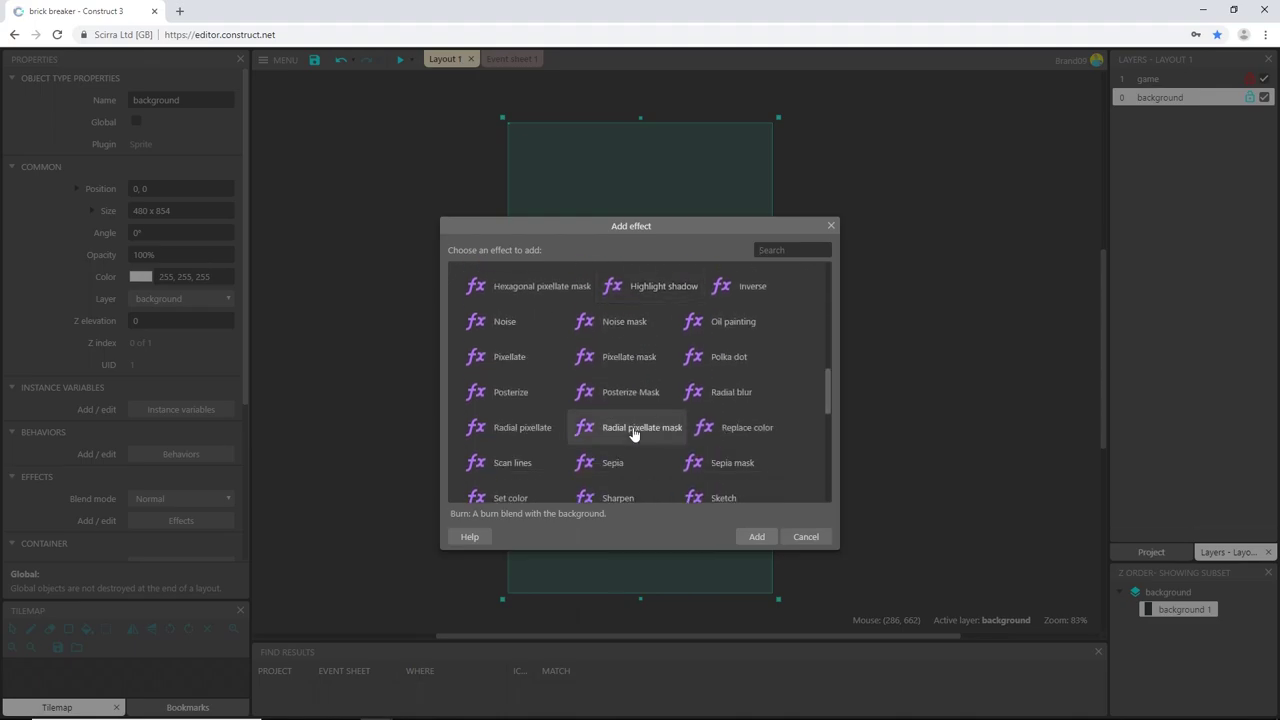
click(627, 440)
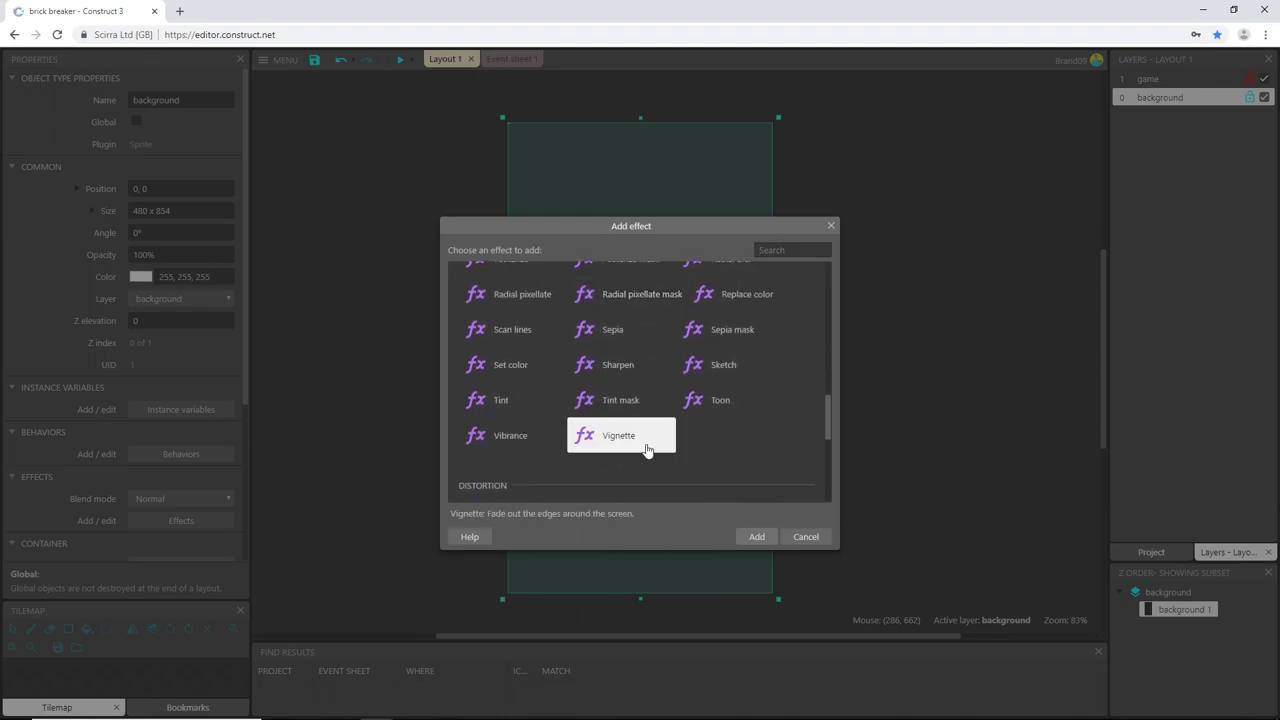
click(760, 538)
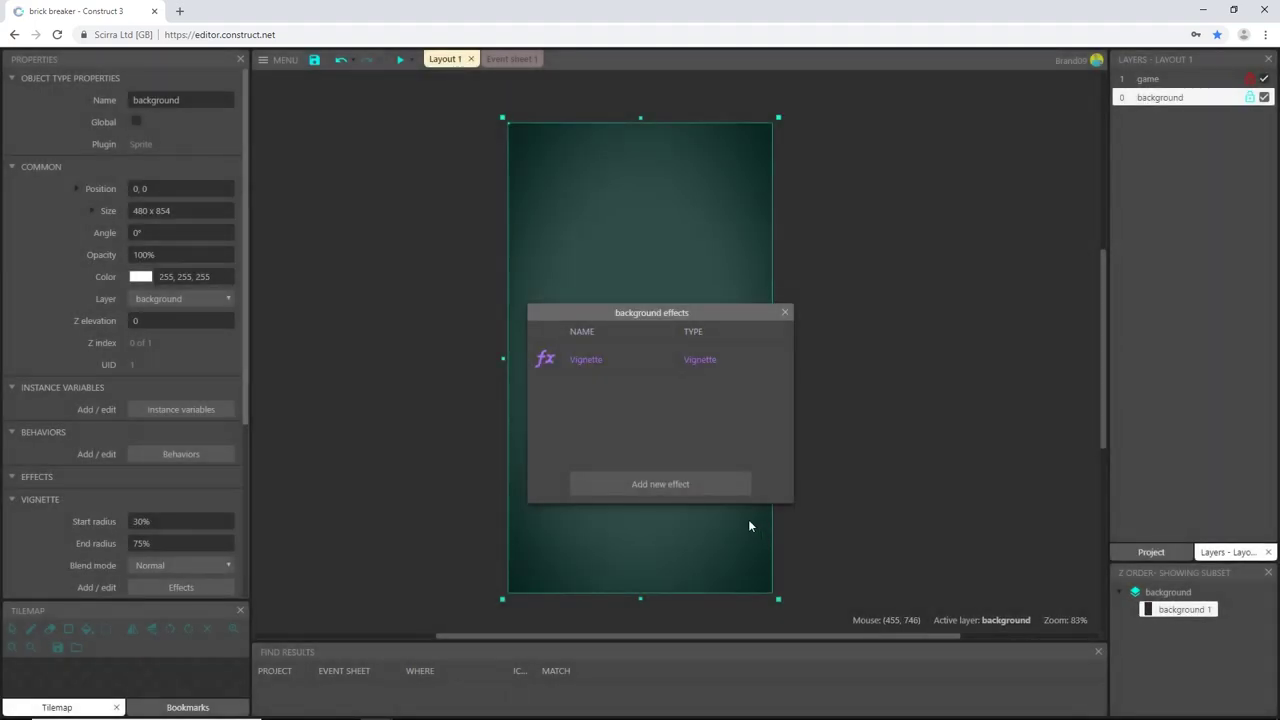
click(785, 313)
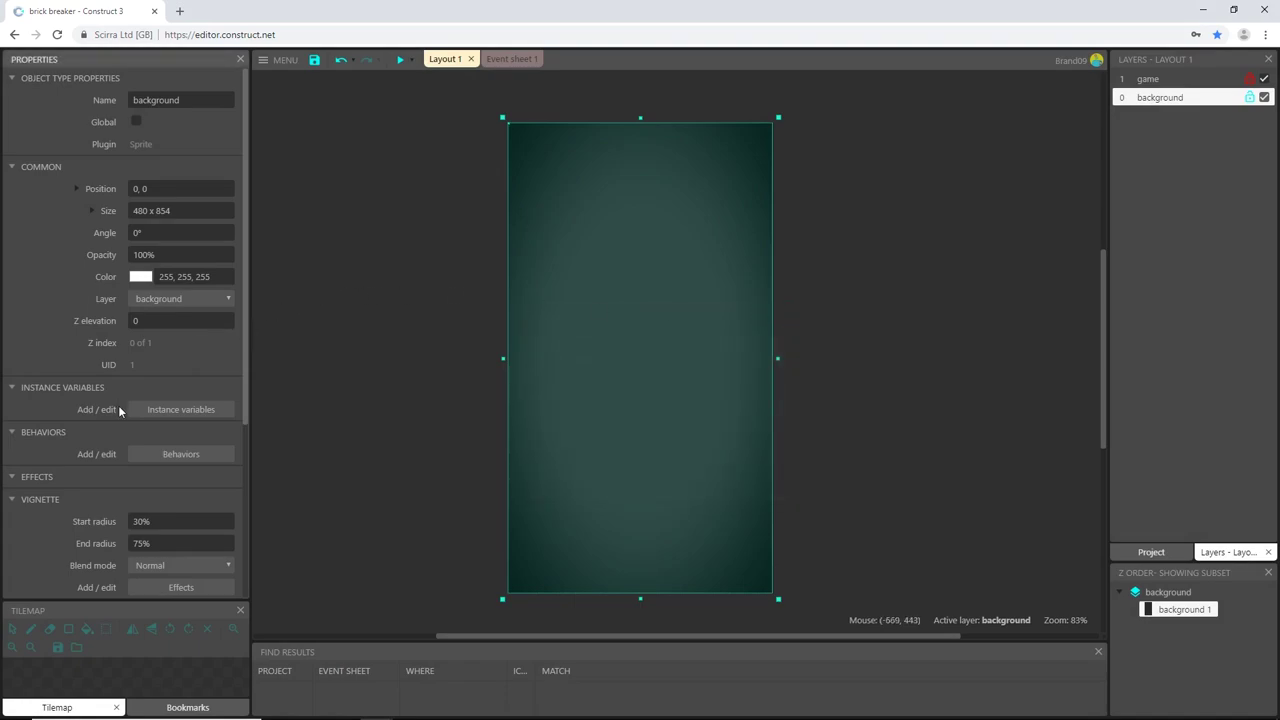
Set the background sprite's Vignette start radius to 25%.
scroll(115, 410, down, 2)
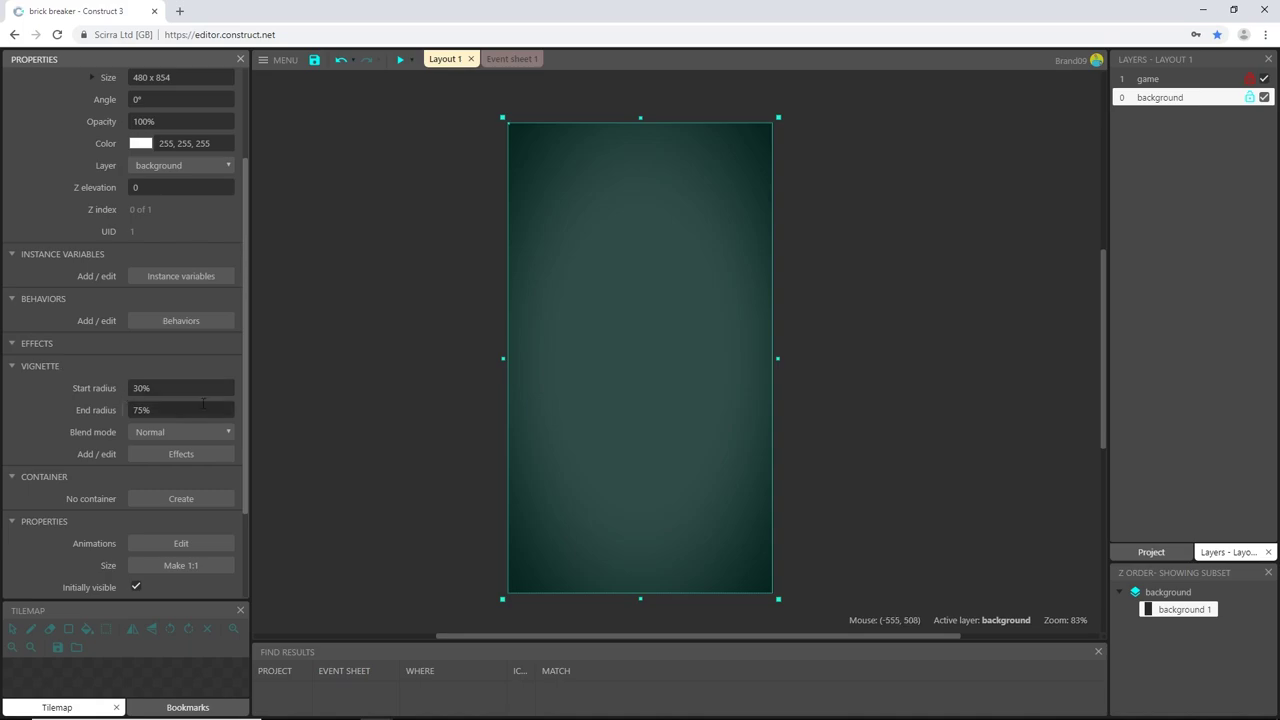
click(174, 389)
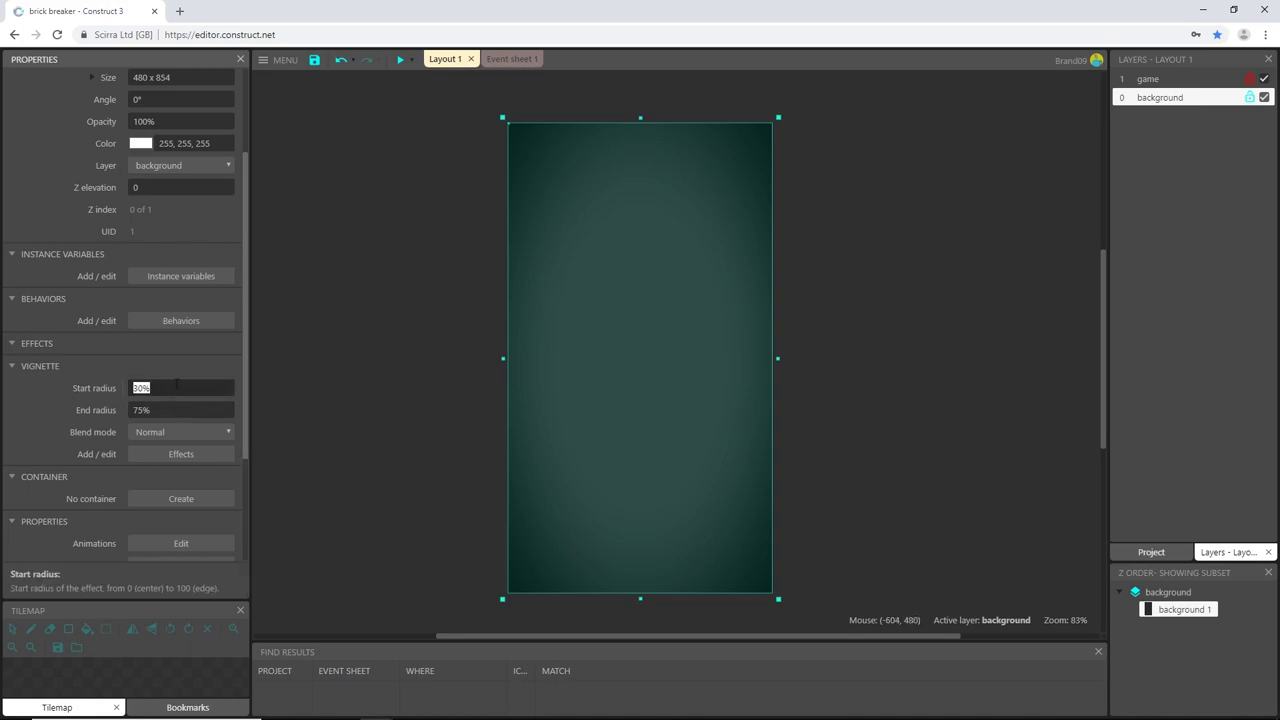
text(25)
key(Tab)
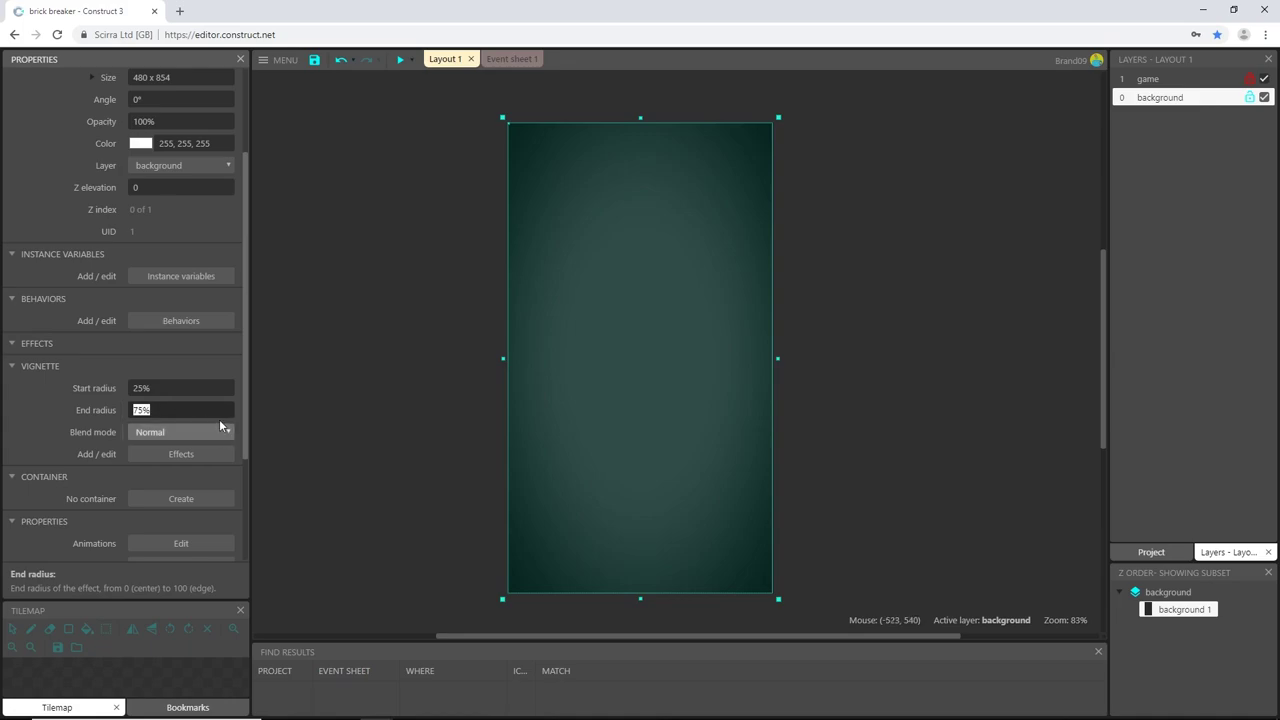
click(947, 372)
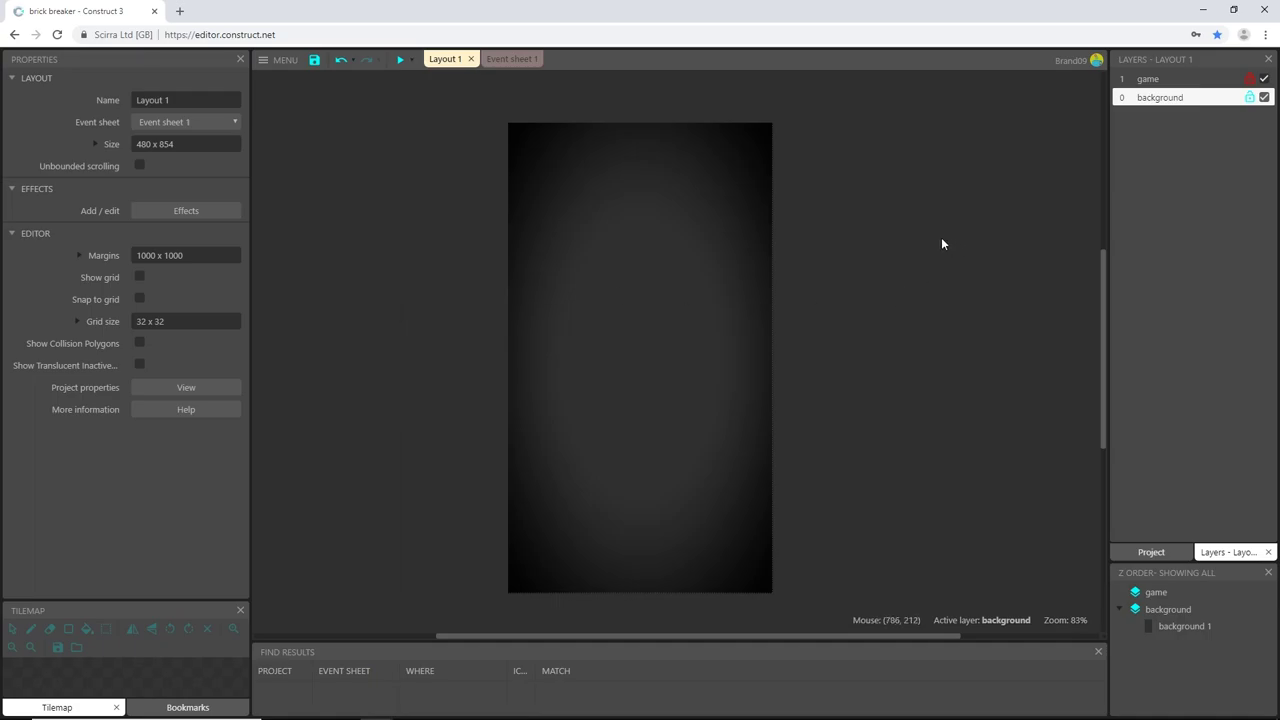
Add three subfolders under Object types: sprites, text and meta.
click(1152, 553)
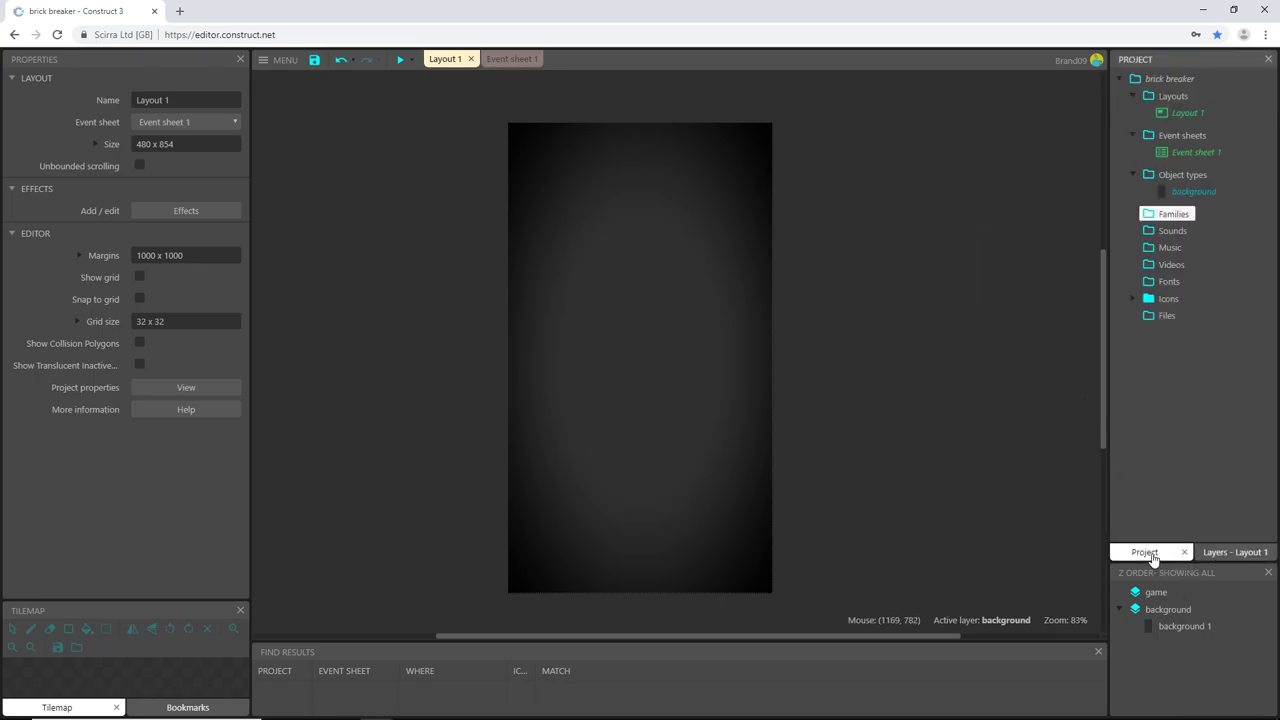
right_click(1150, 176)
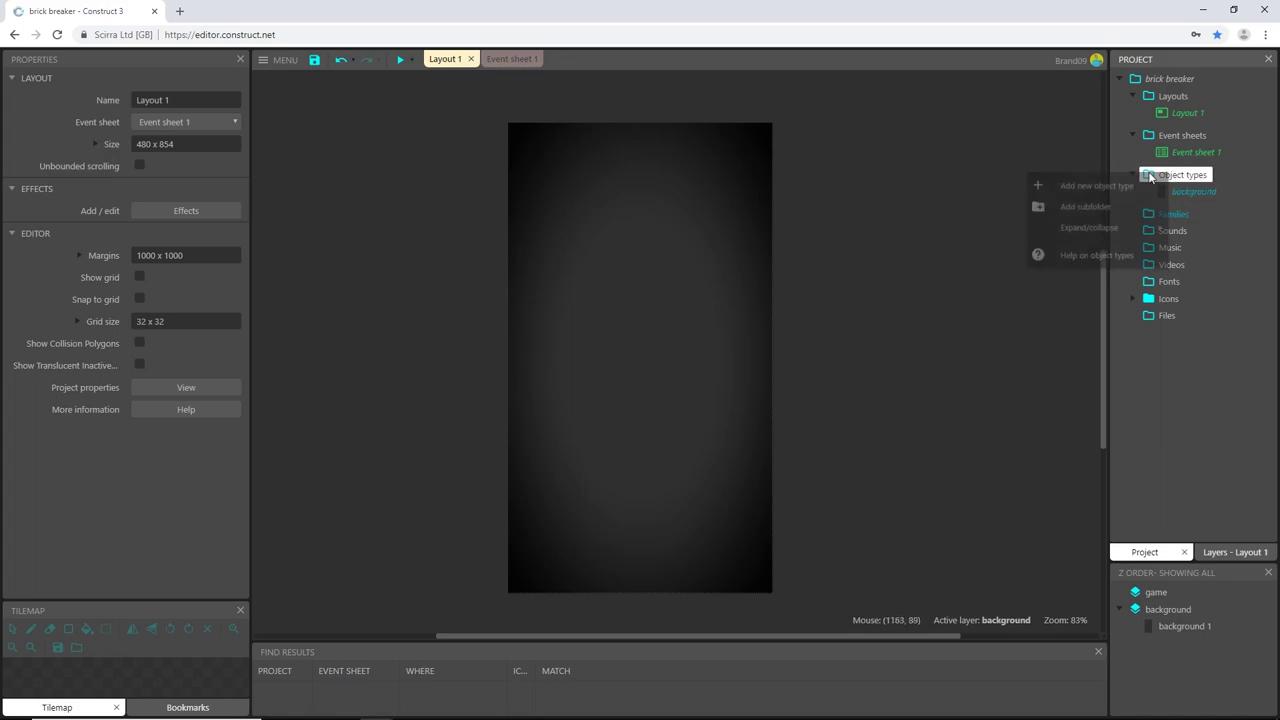
click(1089, 216)
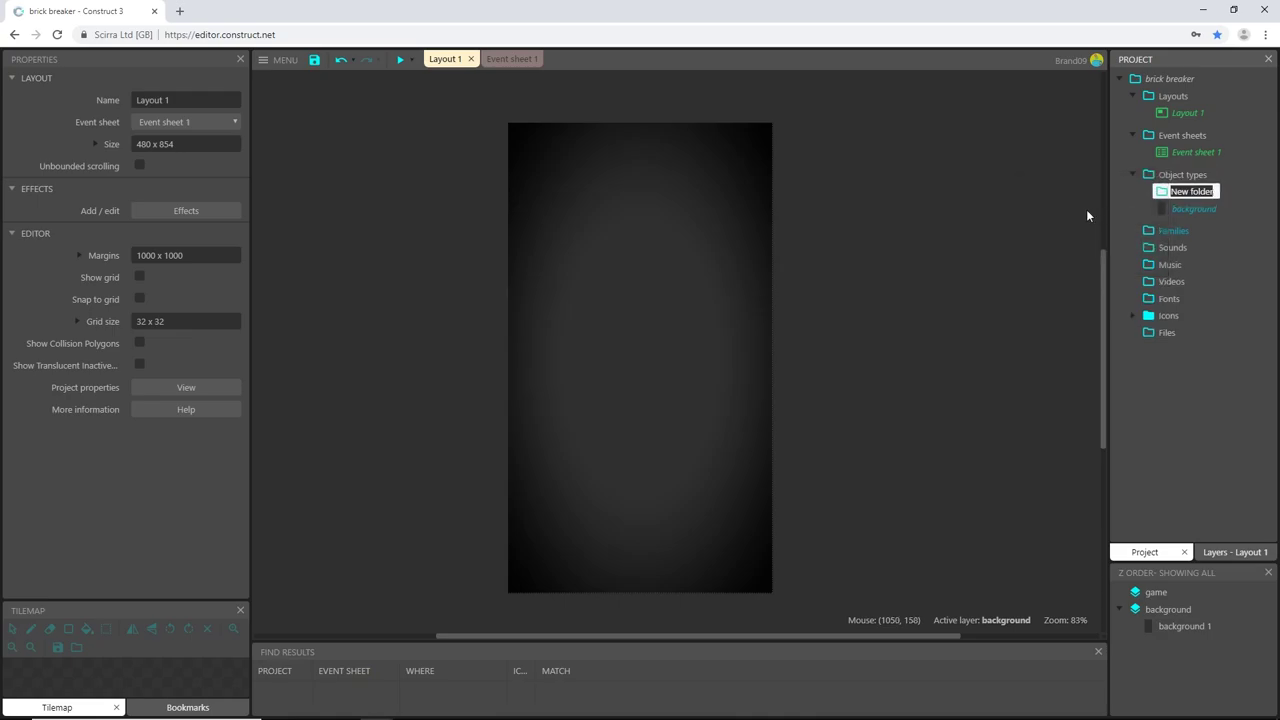
text(sprites)
key(Return)
right_click(1185, 177)
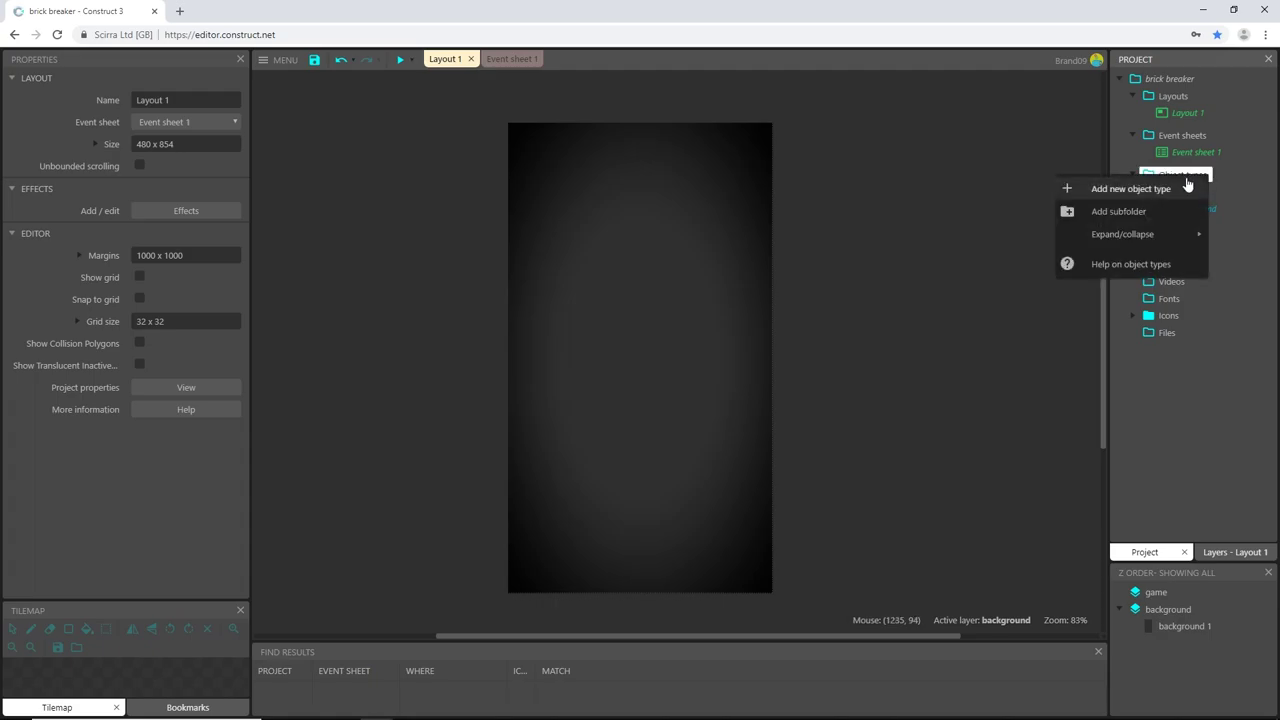
click(1121, 211)
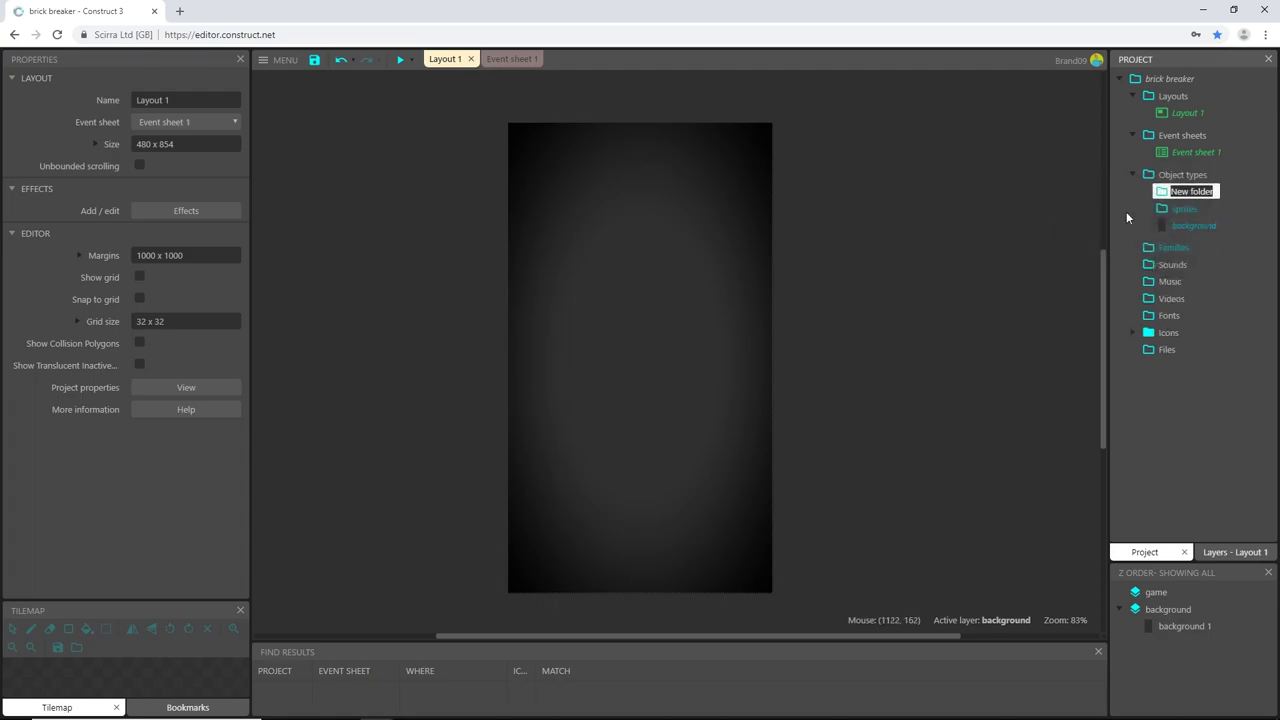
text(text)
right_click(1185, 177)
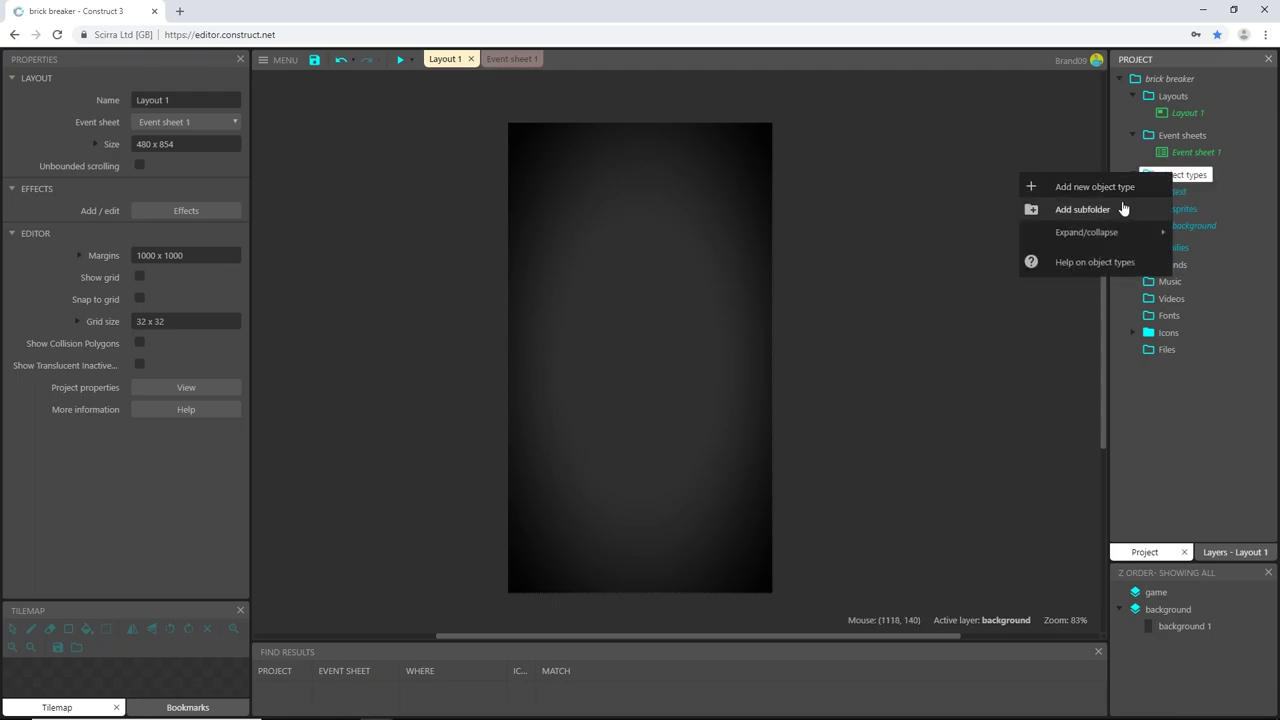
click(1121, 209)
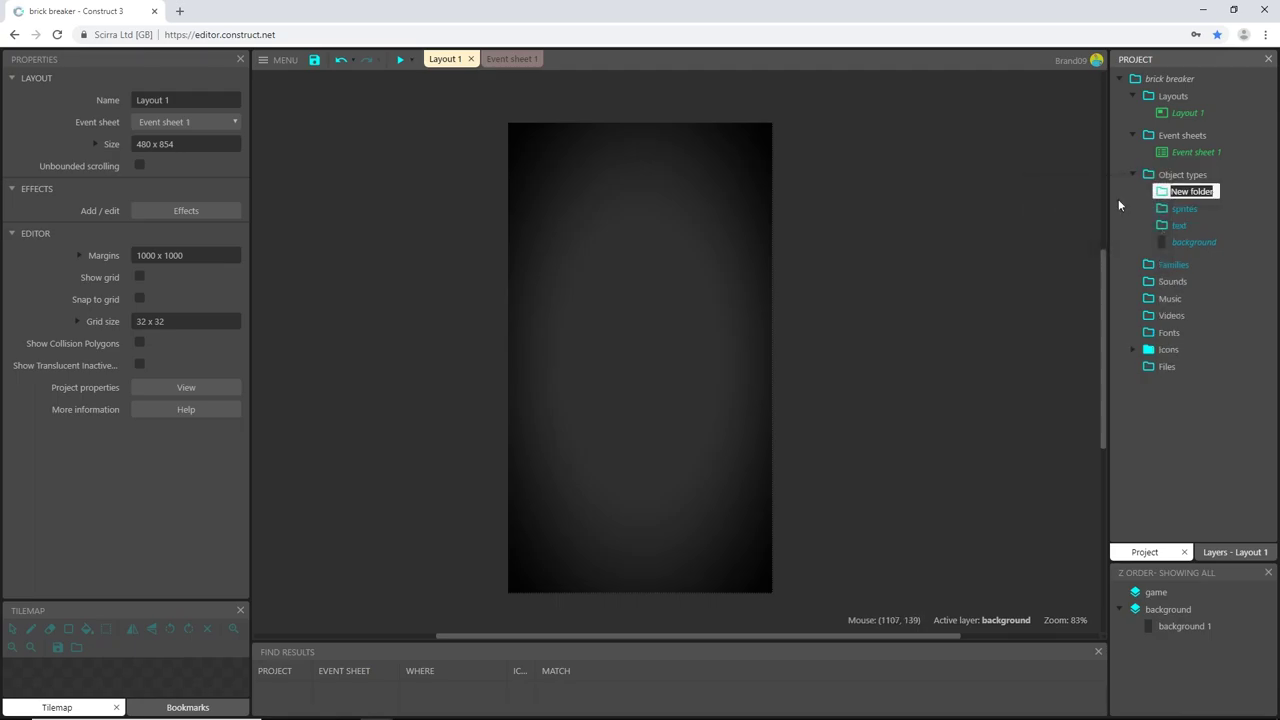
text(meta)
Move the background object into the sprites folder.
drag(1192, 247, 1175, 211)
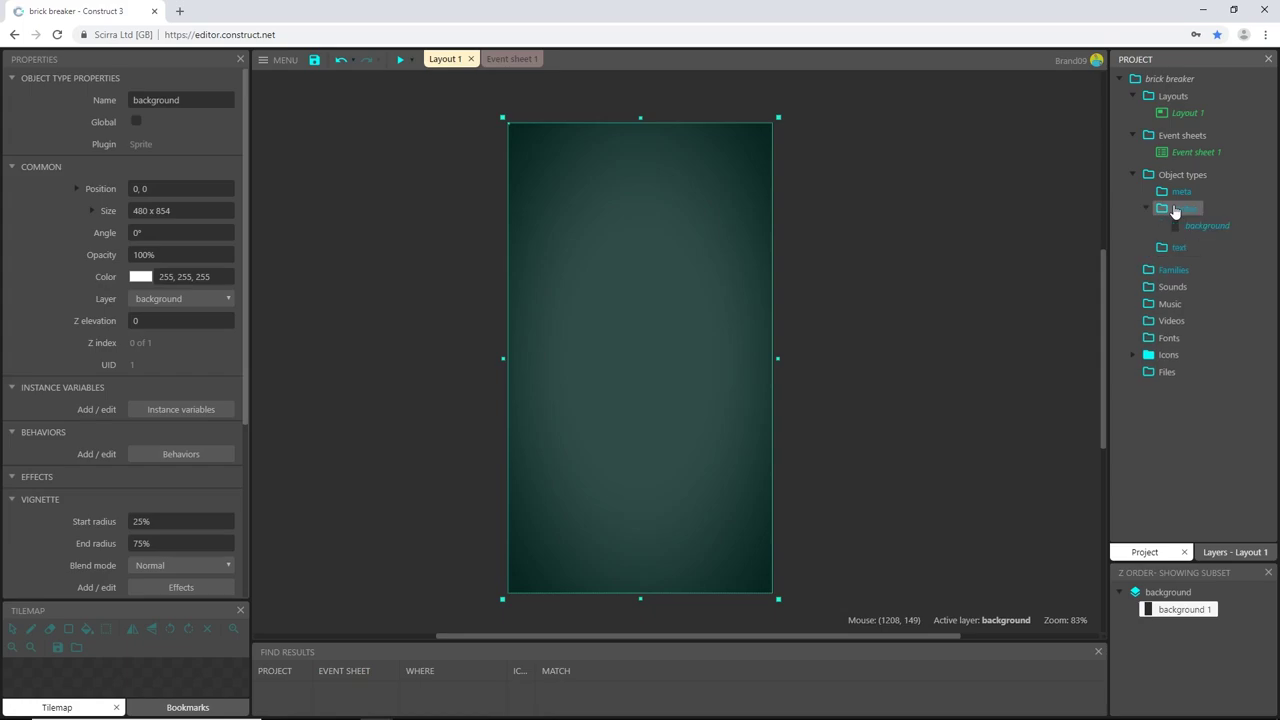
click(1146, 208)
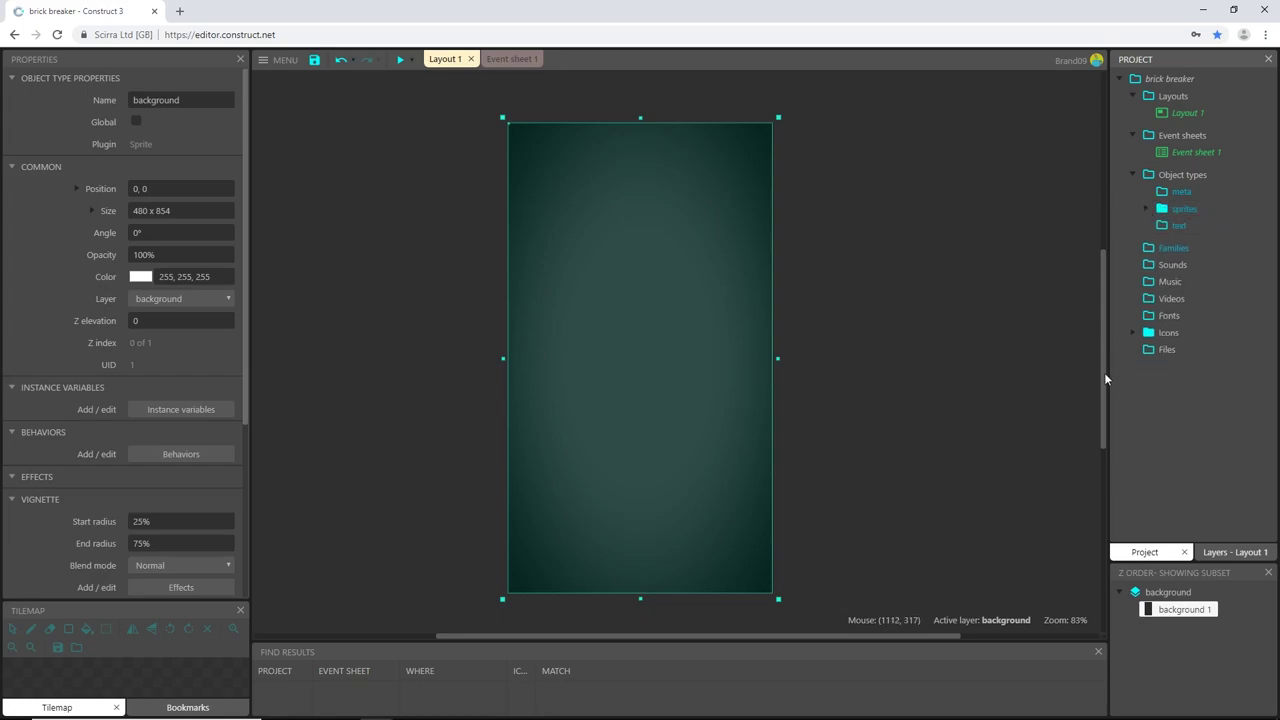
click(440, 222)
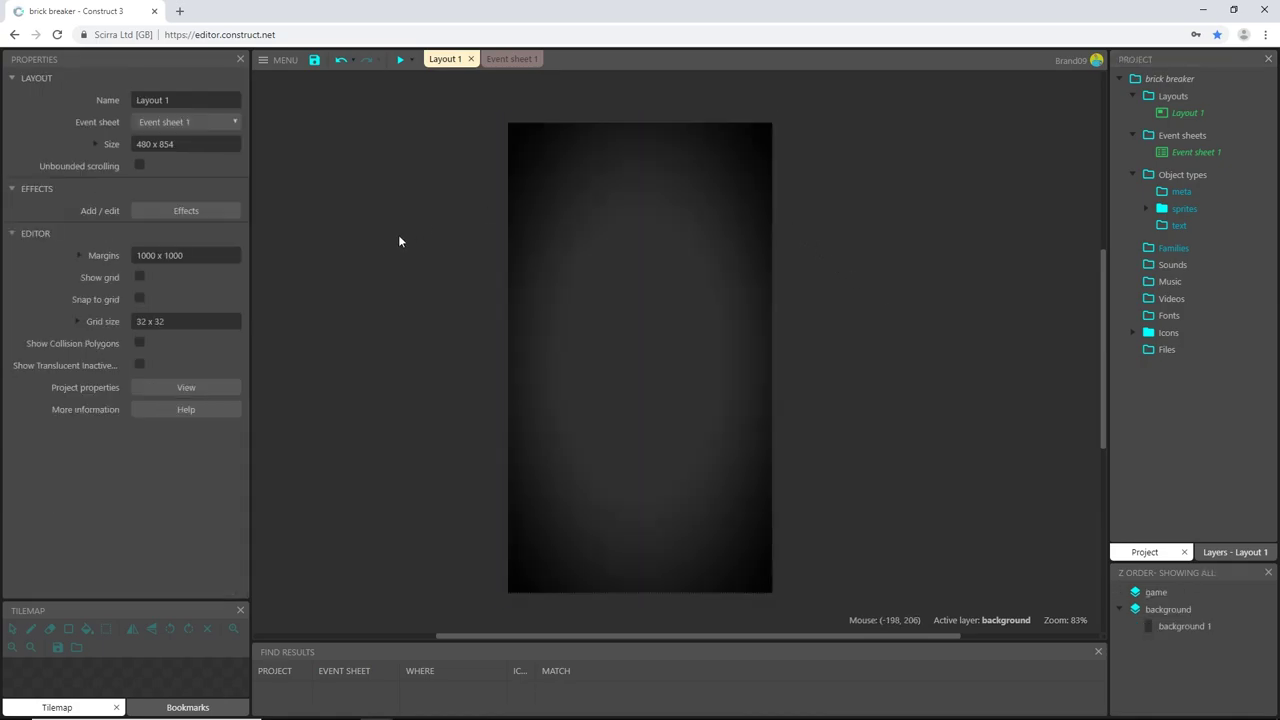